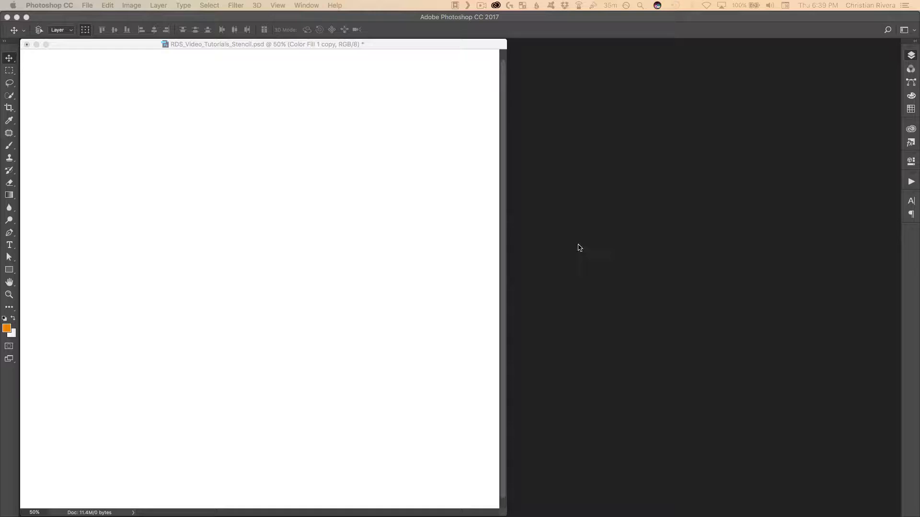
Show the layers and draw a paragraph text box with the Horizontal Type tool across nearly the whole canvas
key(F7)
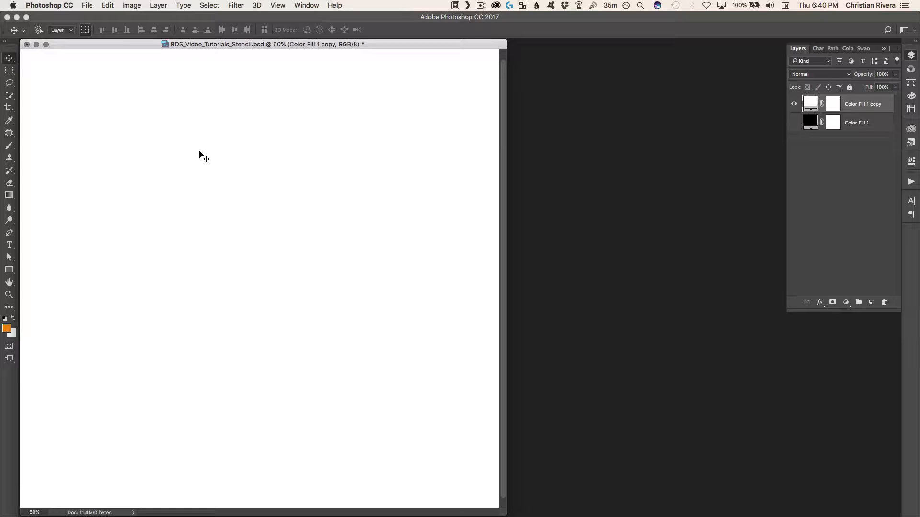
key(t)
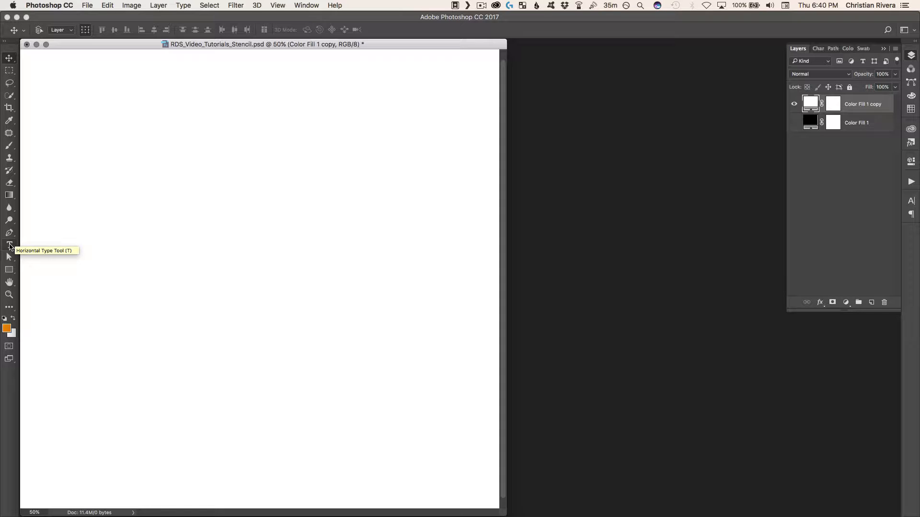
click(10, 245)
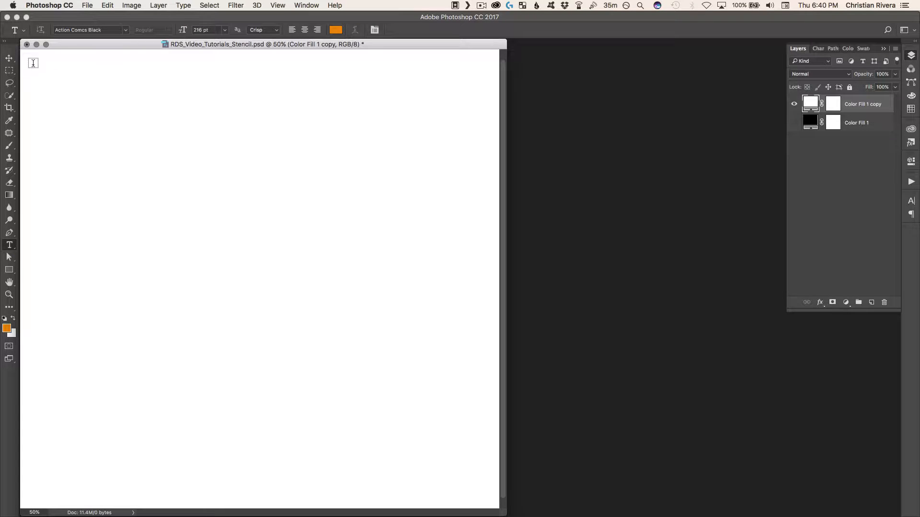
drag(33, 63, 472, 462)
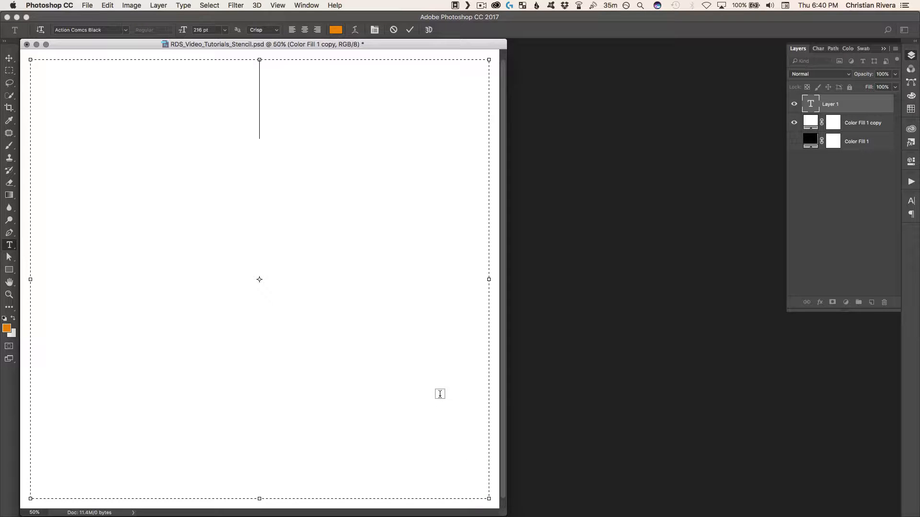
Enter the capital letters A to Z in the new text box
text(Z)
key(BackSpace)
text(ABCD)
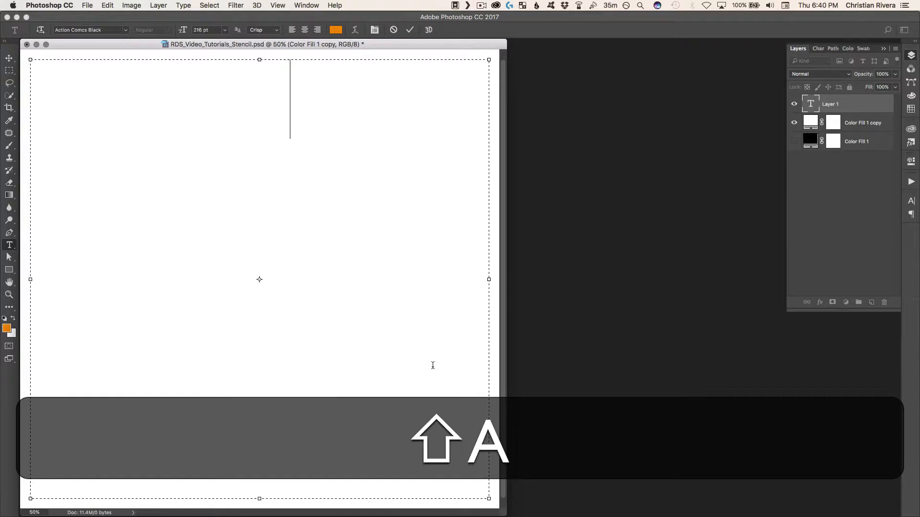
text(E)
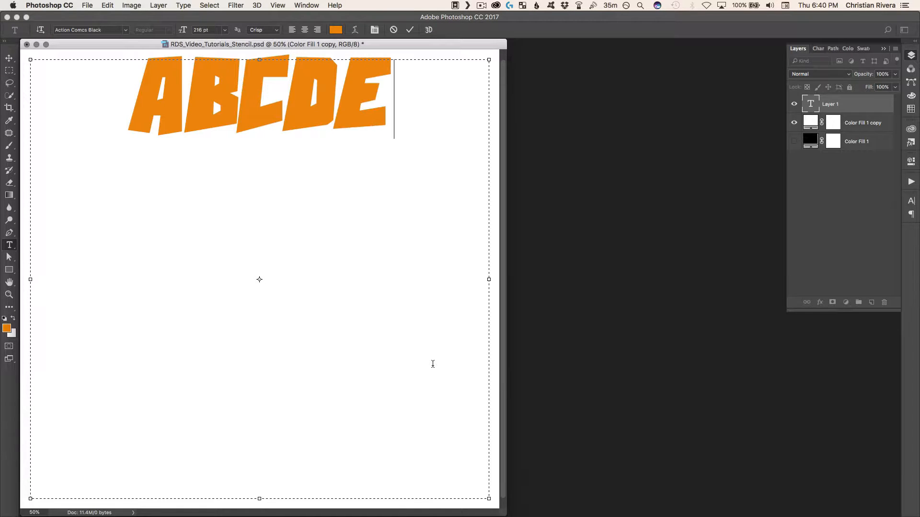
text(F-GHI)
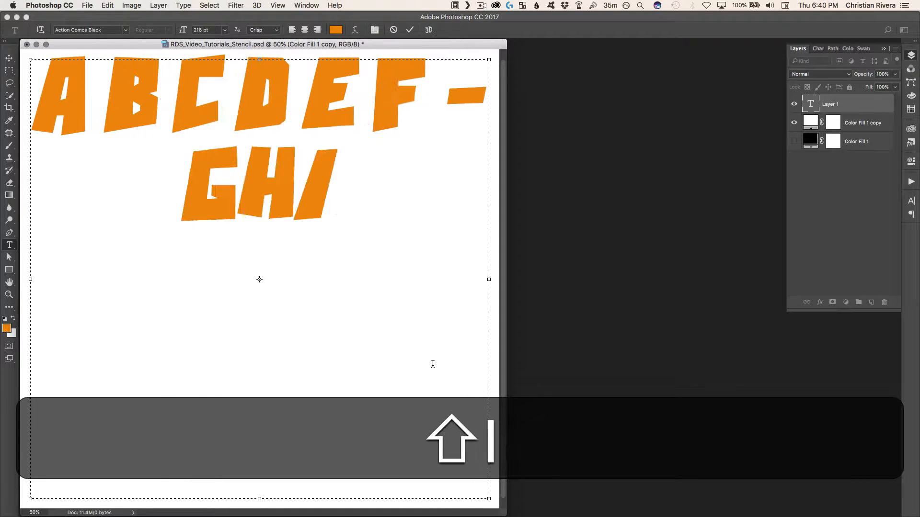
text(JKLM)
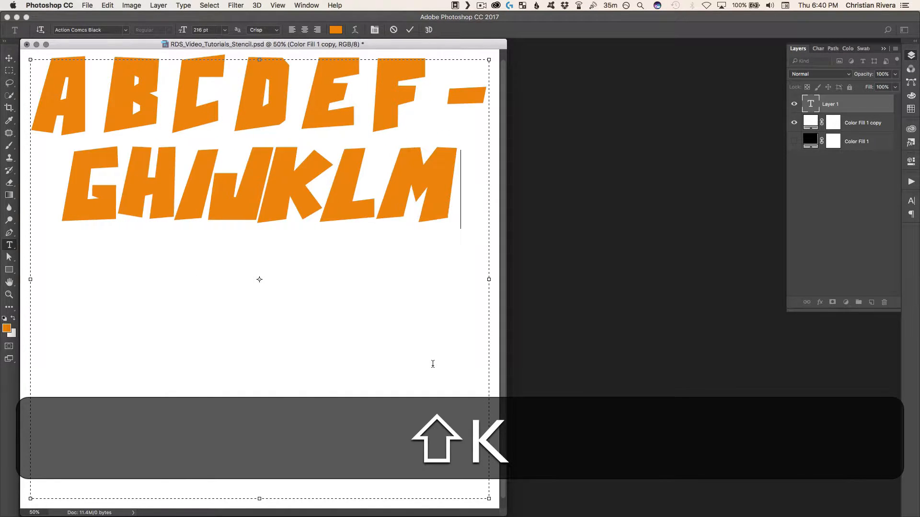
text(-NOPQR)
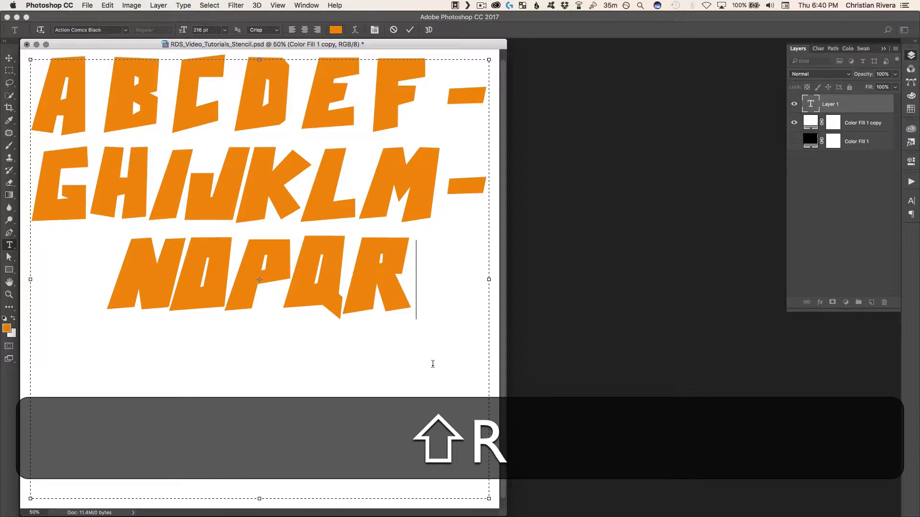
text(STUV)
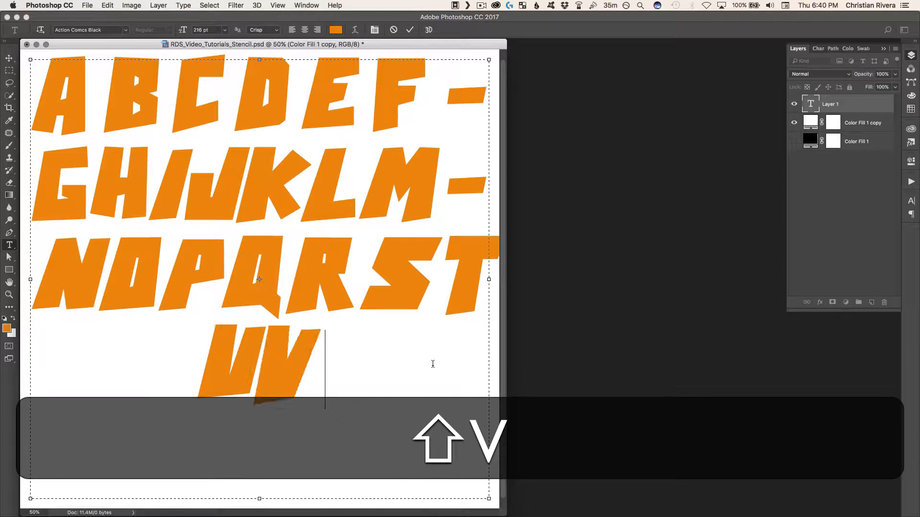
text(WXYZ)
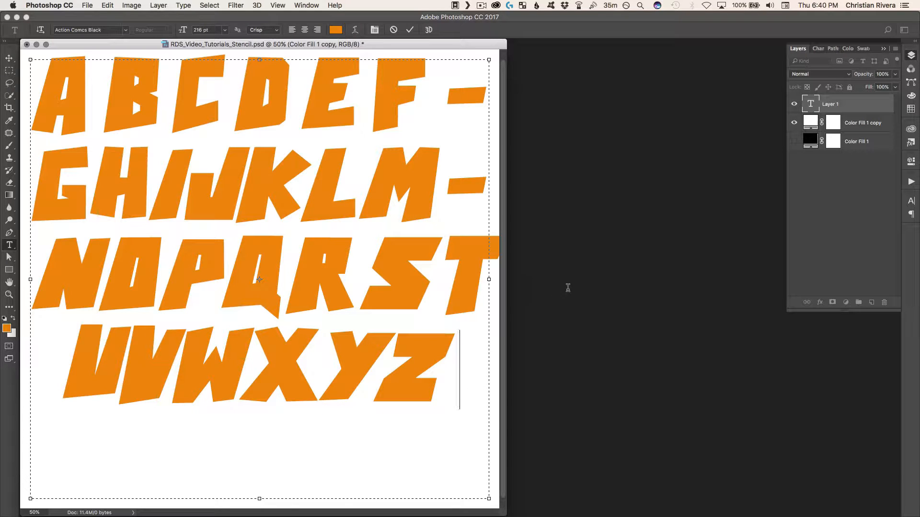
Select all the alphabet text and increase its leading to 415.78 pt
key(shift+super+a)
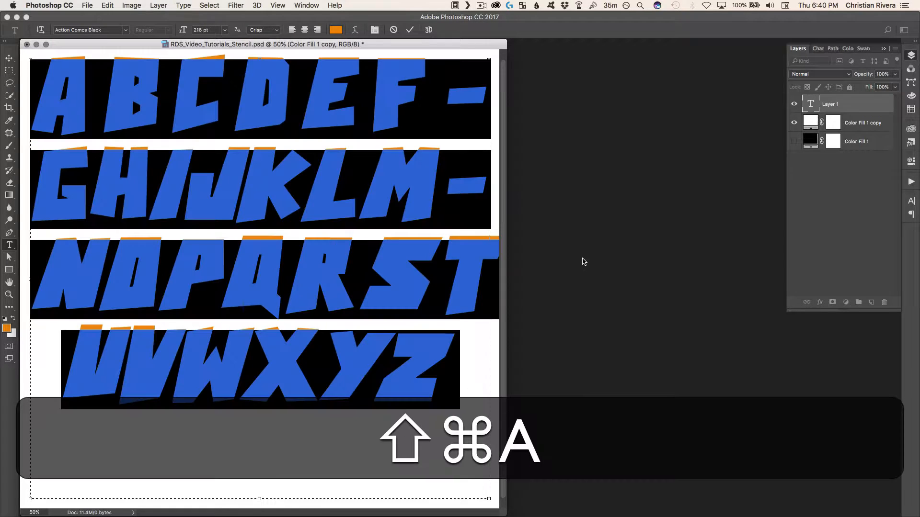
click(910, 200)
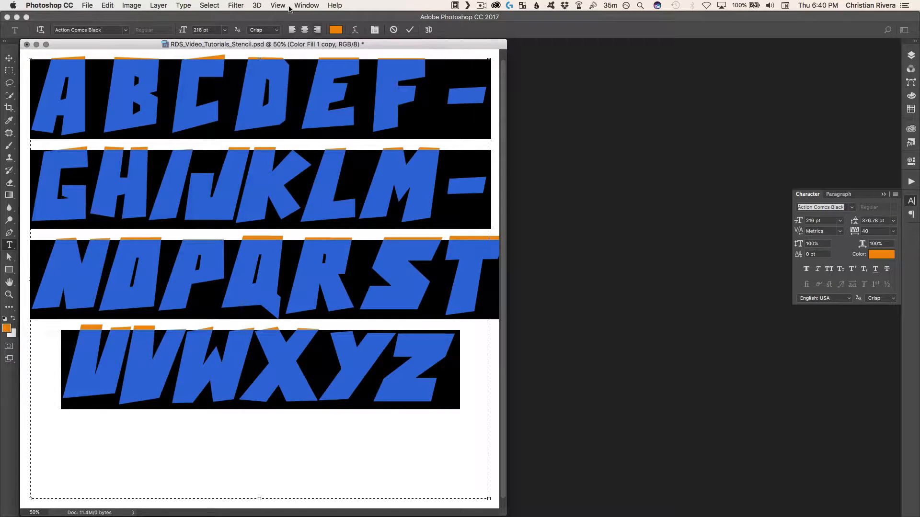
click(307, 6)
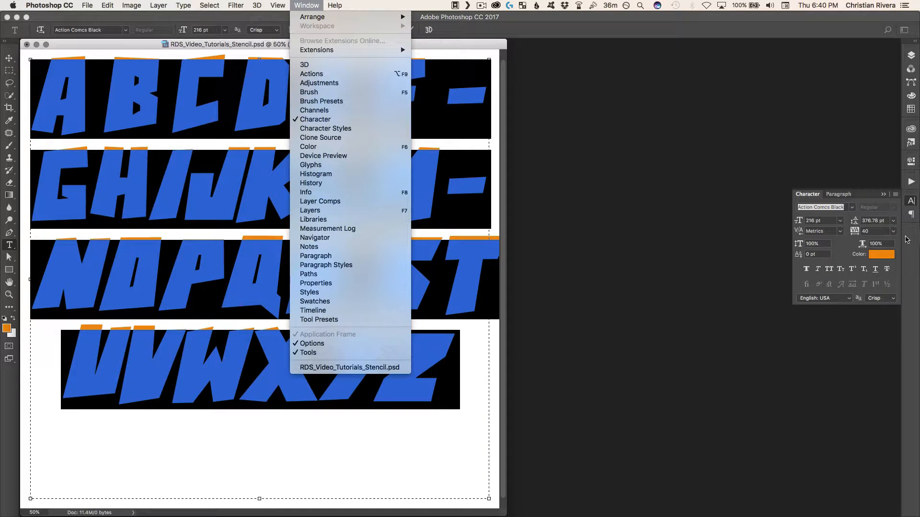
click(854, 230)
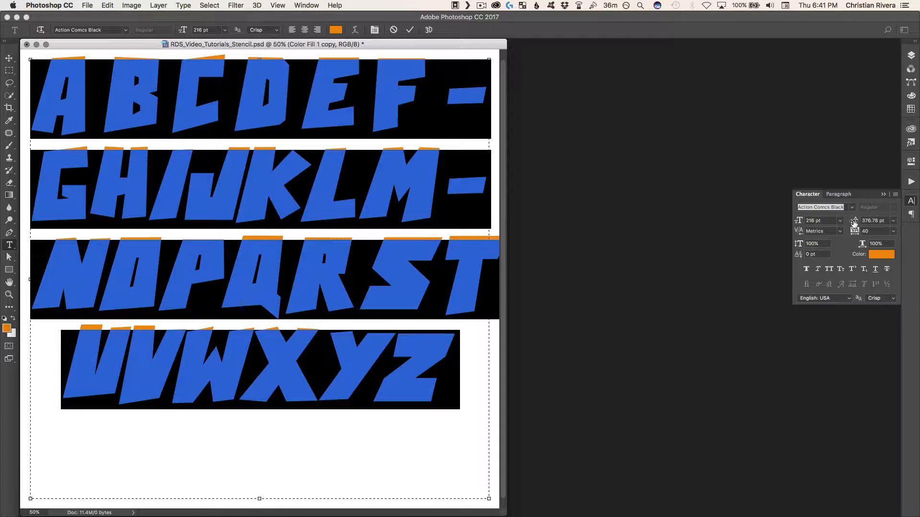
mouse_move(855, 221)
mouse_down()
mouse_move(881, 220)
mouse_move(872, 221)
mouse_up()
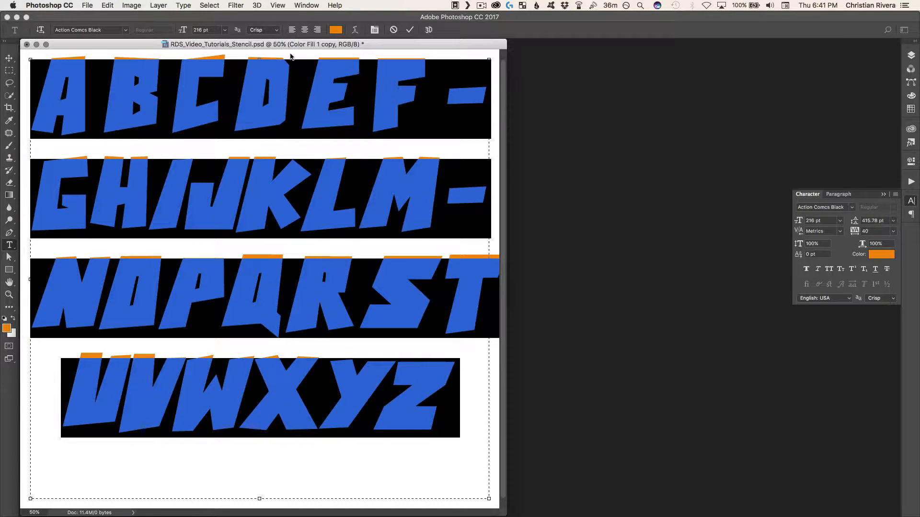
Reduce the font size of the selected alphabet text to 166 pt
click(812, 220)
key(shift+Down)
key(shift+Down)
key(shift+Down)
key(shift+Down)
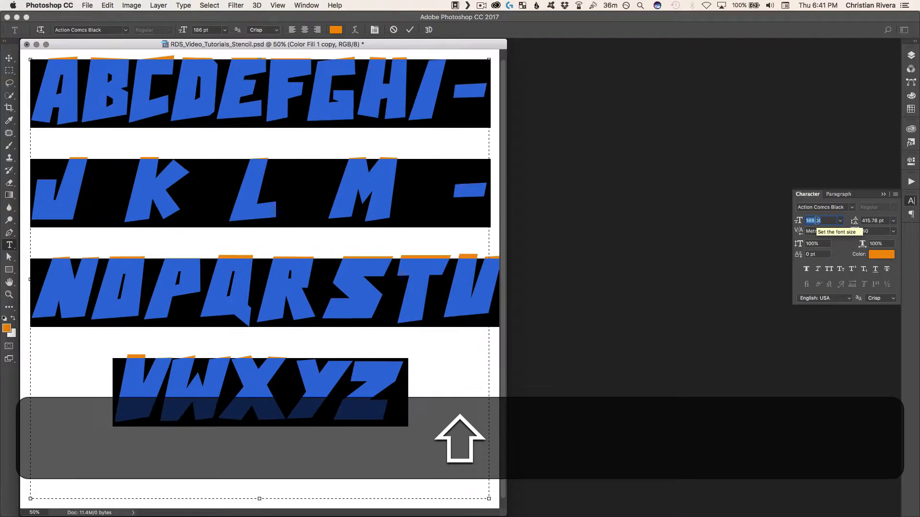
key(shift+Down)
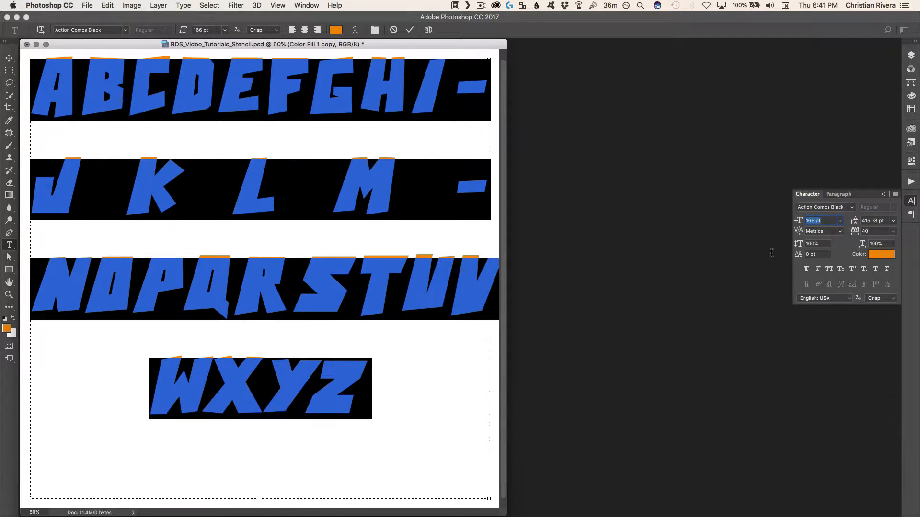
key(shift)
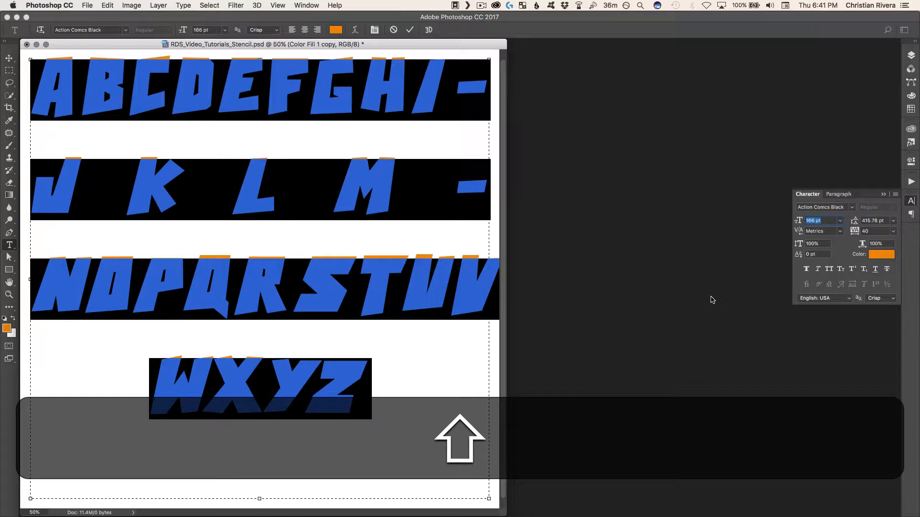
Turn off hyphenation for the whole alphabet paragraph and commit the text edit
key(super+m)
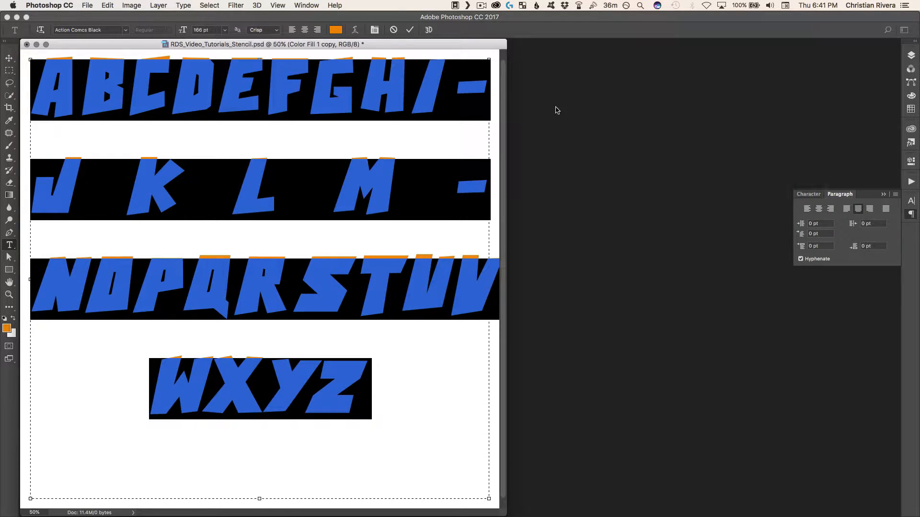
click(307, 5)
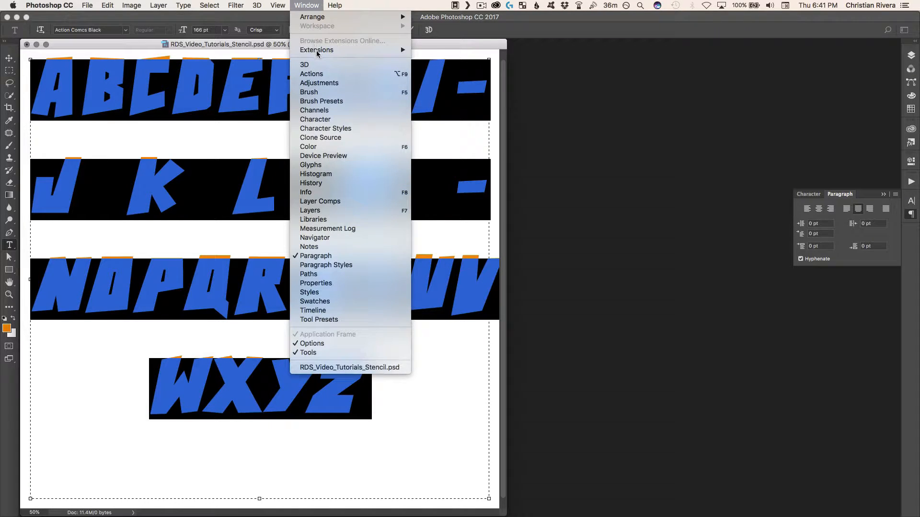
key(Escape)
click(323, 76)
double_click(324, 86)
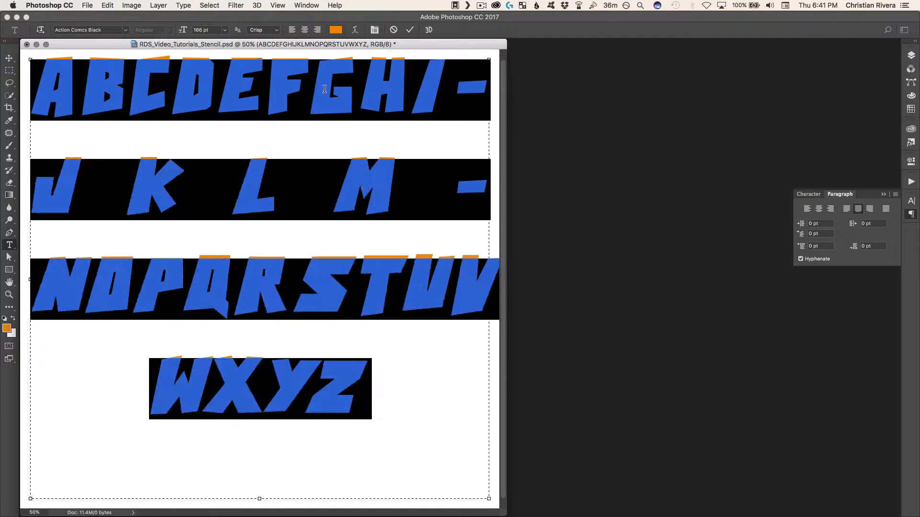
click(324, 89)
key(super+a)
click(800, 259)
click(813, 259)
click(813, 260)
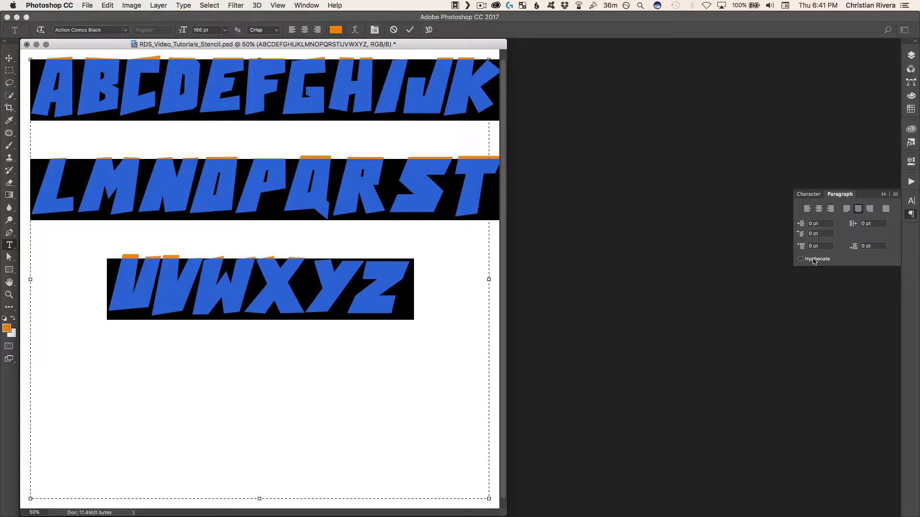
click(145, 141)
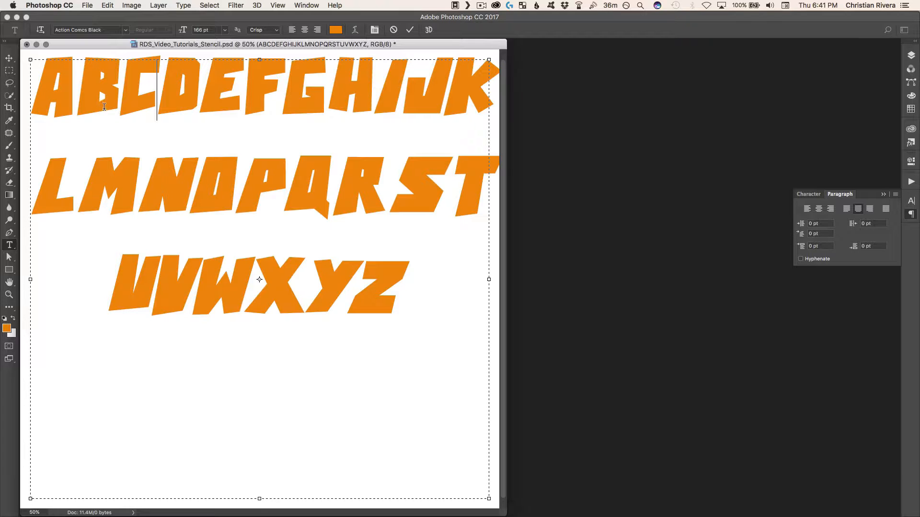
key(Return)
Try a point-text line reading ABCDEFGHIJK below the alphabet paragraph and discard it
click(94, 434)
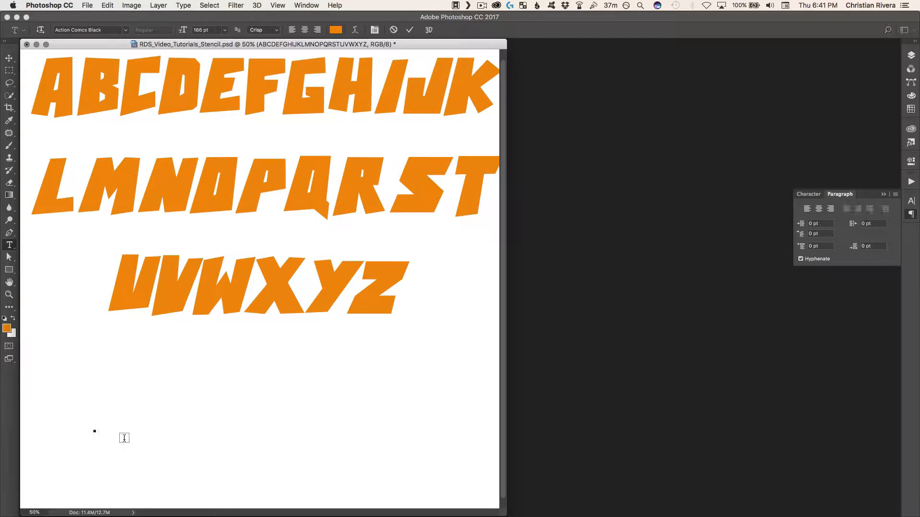
text(ABCDE)
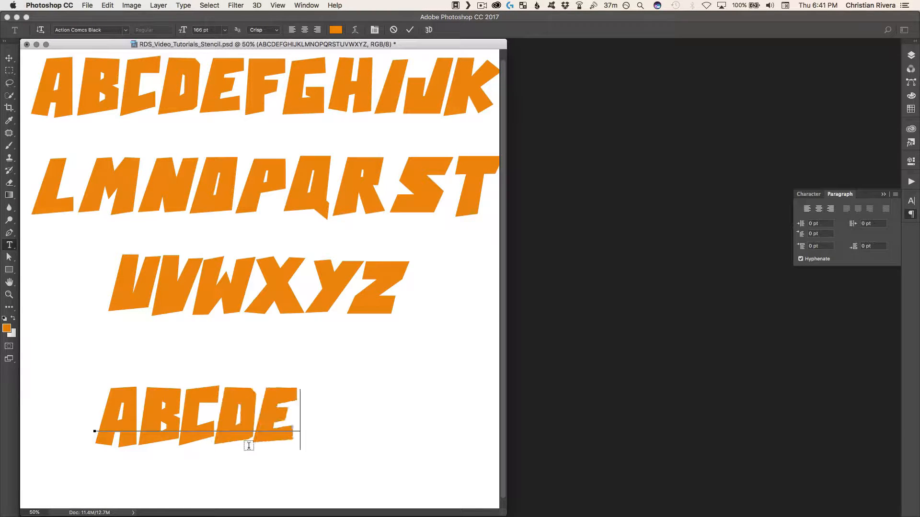
text(FGHIJK)
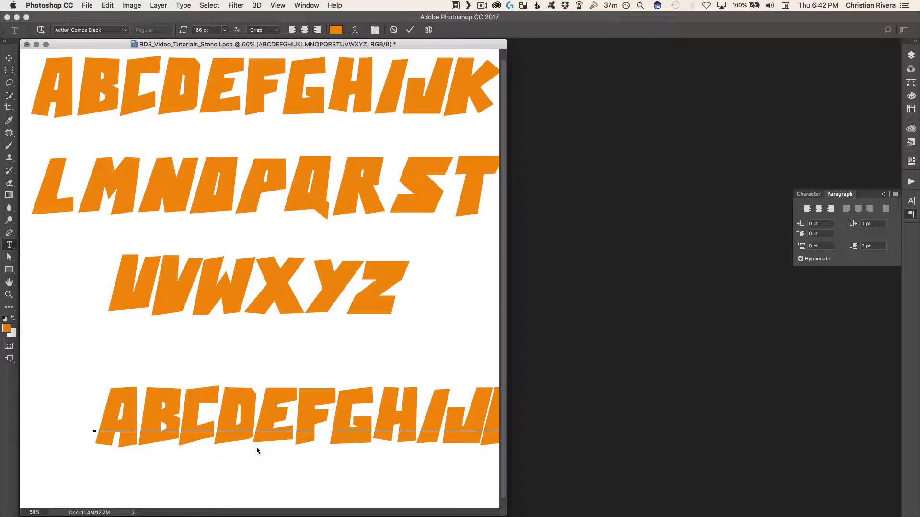
key(super+BackSpace)
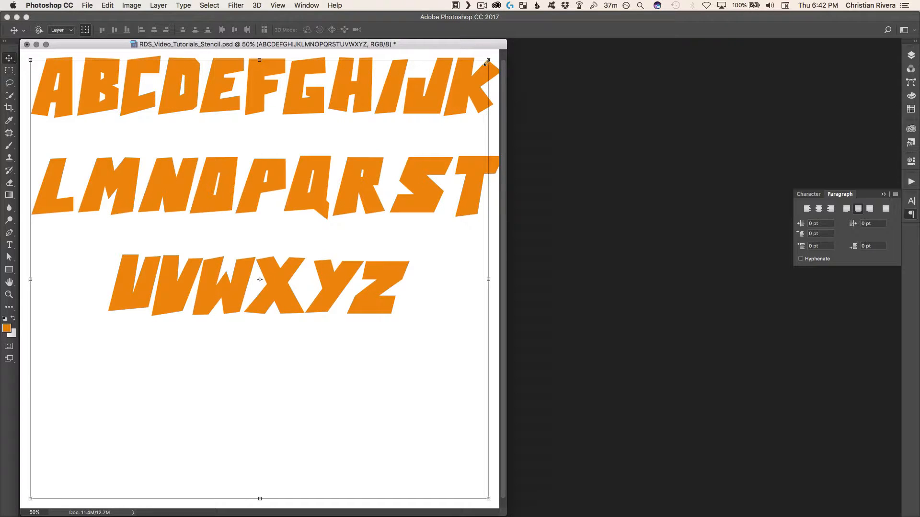
Try scaling the alphabet text layer proportionally to about 52% with Free Transform, and undo the scaling
drag(487, 63, 428, 68)
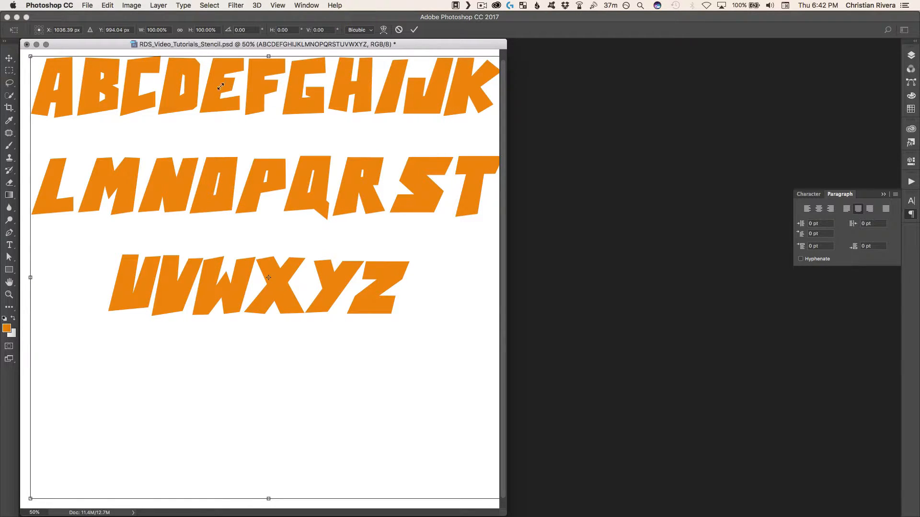
drag(152, 92, 307, 205)
key(super+z)
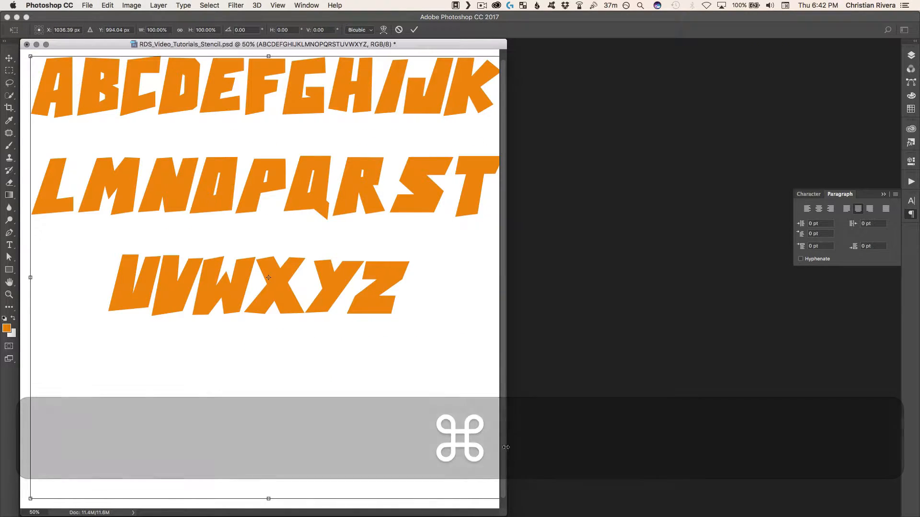
drag(505, 515, 725, 516)
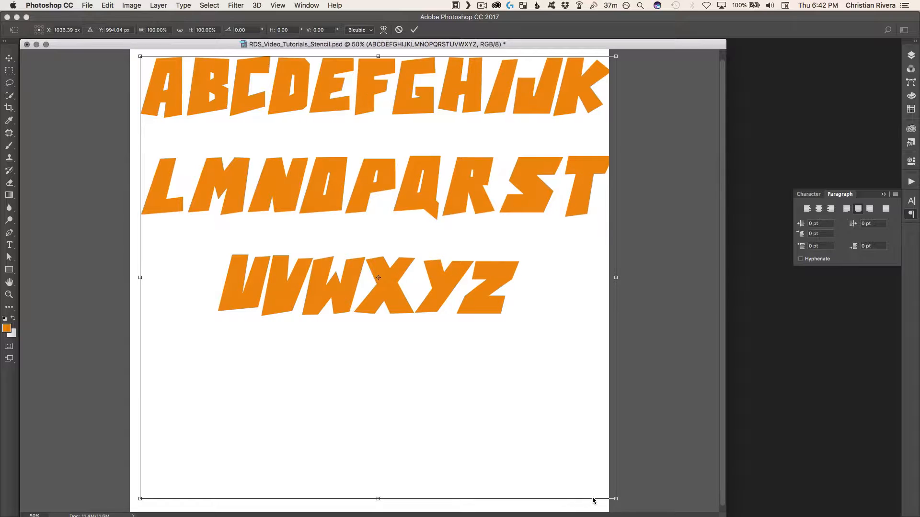
drag(618, 501, 389, 288)
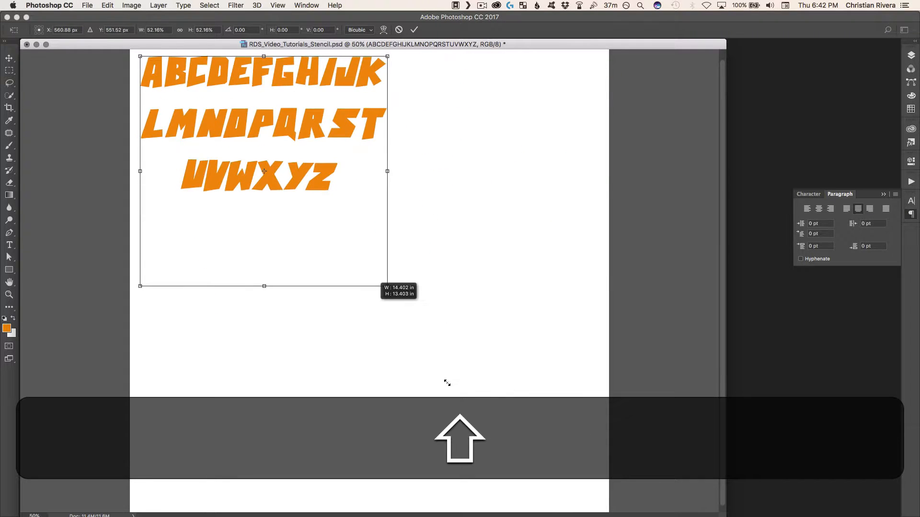
key(Return)
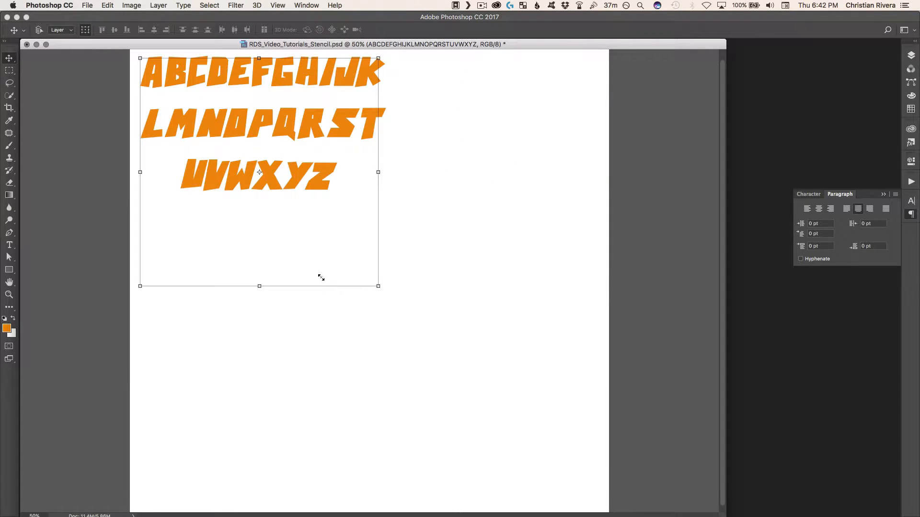
key(shift+super+z)
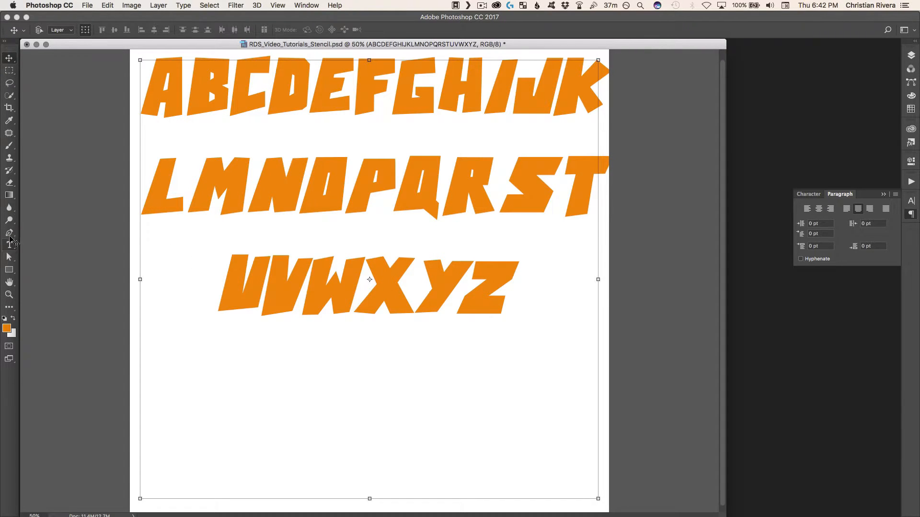
Select all the alphabet text and reshape its text box, making it slightly narrower and moving its upper edge down the canvas
click(9, 244)
click(310, 164)
key(super+a)
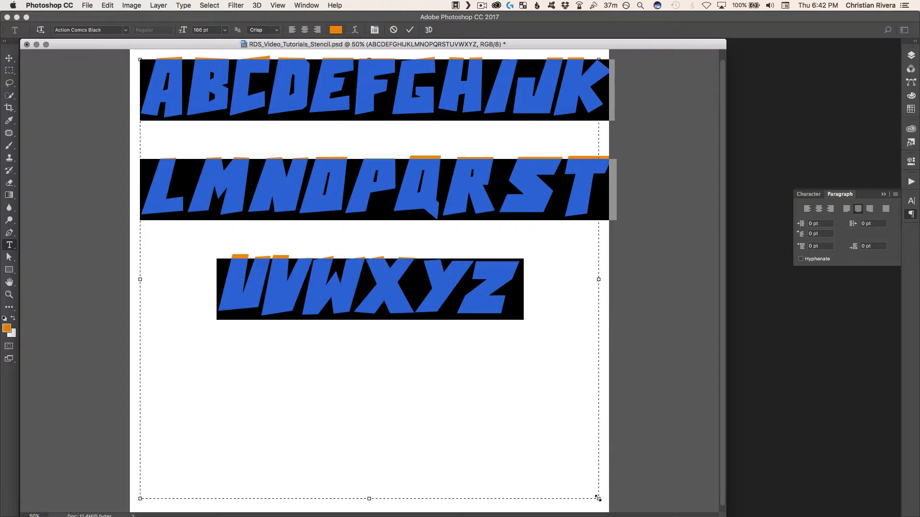
drag(598, 499, 525, 417)
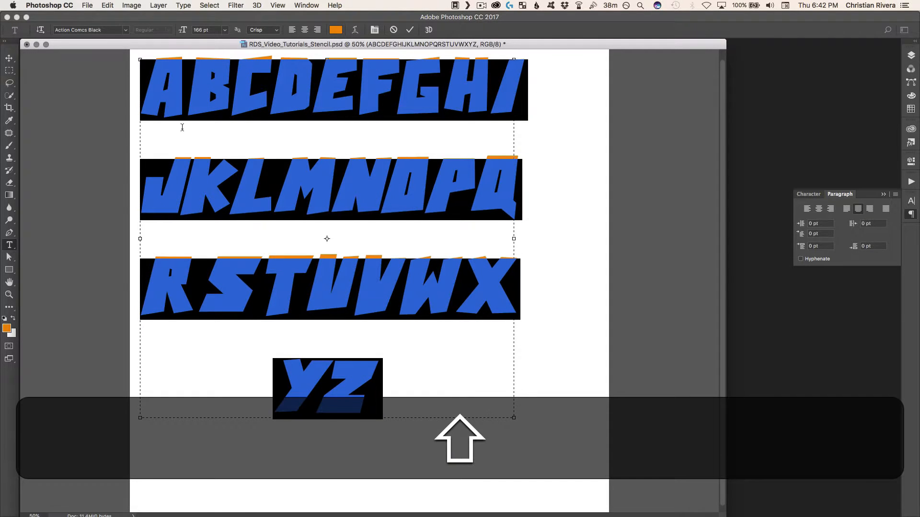
drag(512, 417, 562, 478)
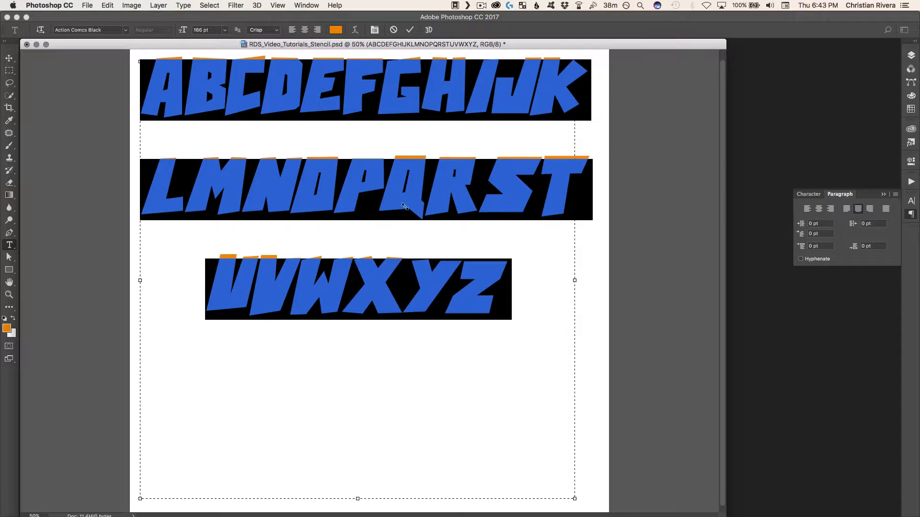
drag(357, 61, 358, 143)
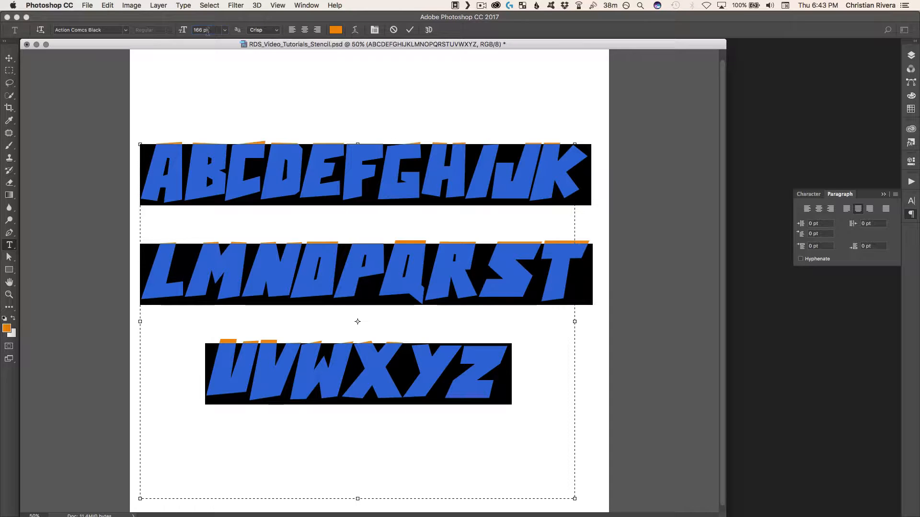
Try smaller font sizes such as 136 pt and 126 pt on the selected alphabet, and return it to 166 pt
double_click(203, 30)
click(808, 194)
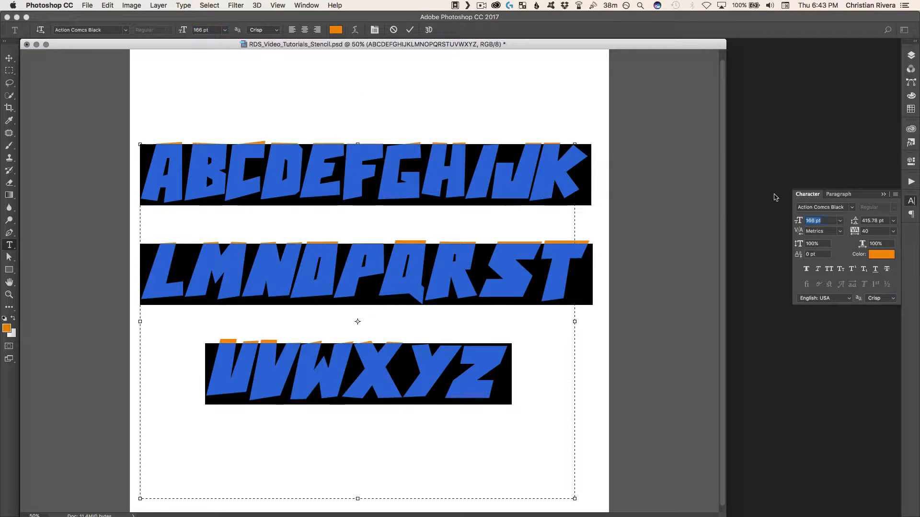
key(shift+Down)
key(shift+Down)
key(shift+Down)
key(shift+Down)
key(shift+Down)
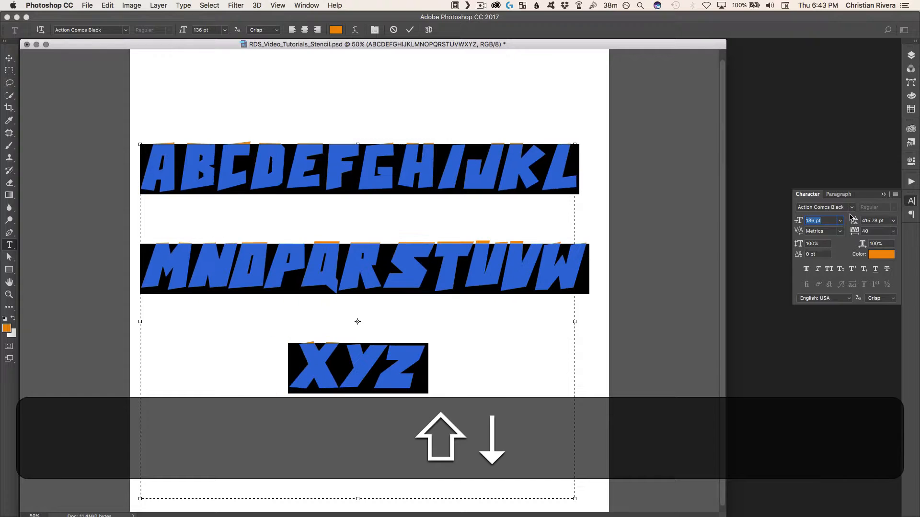
key(shift+Up)
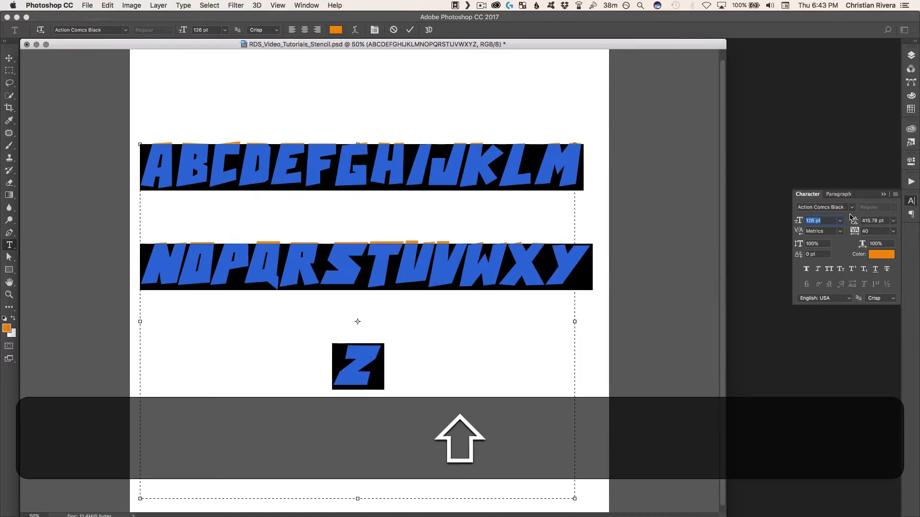
key(shift+Down)
key(shift+Down)
key(shift+Down)
key(shift+Up)
key(shift+Up)
key(shift+Up)
key(shift+Up)
key(shift+Up)
key(shift+Up)
key(shift+Up)
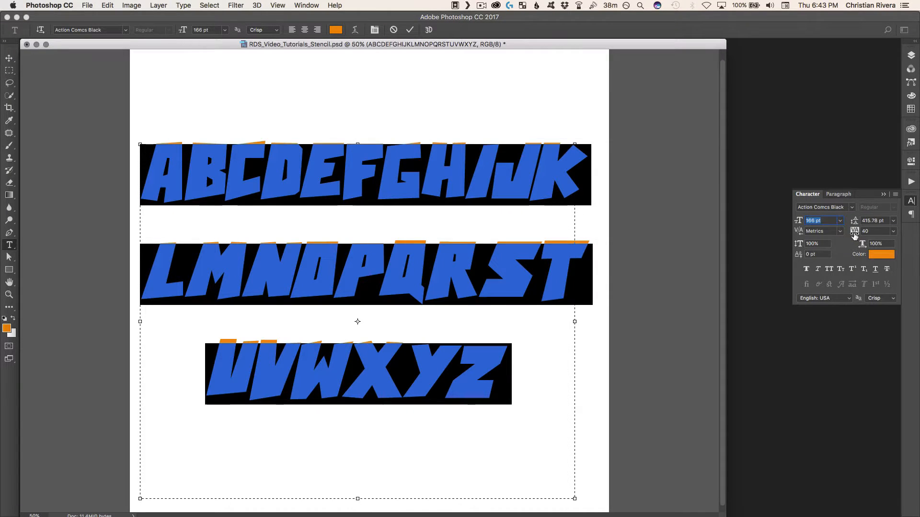
Set the selected alphabet's tracking to 700 and its font size to 156 pt, and commit the text edit
drag(854, 235, 869, 234)
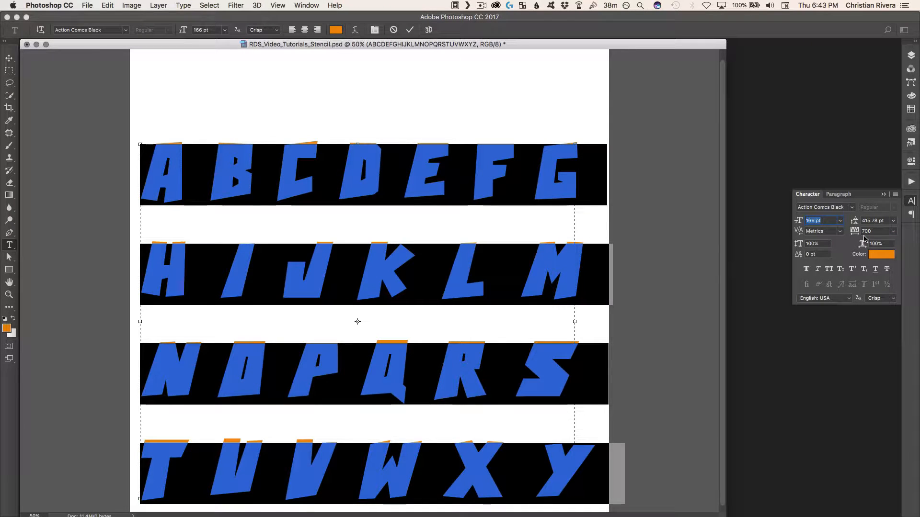
key(shift+Down)
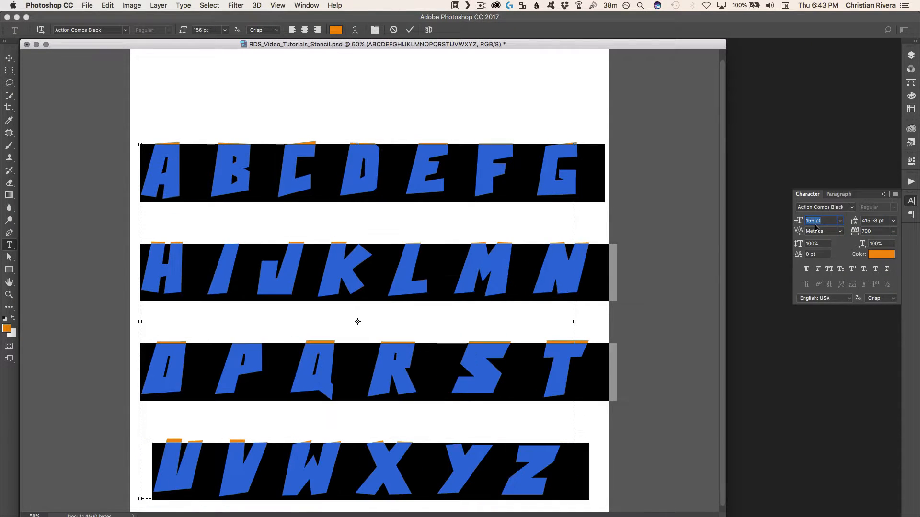
key(super+Return)
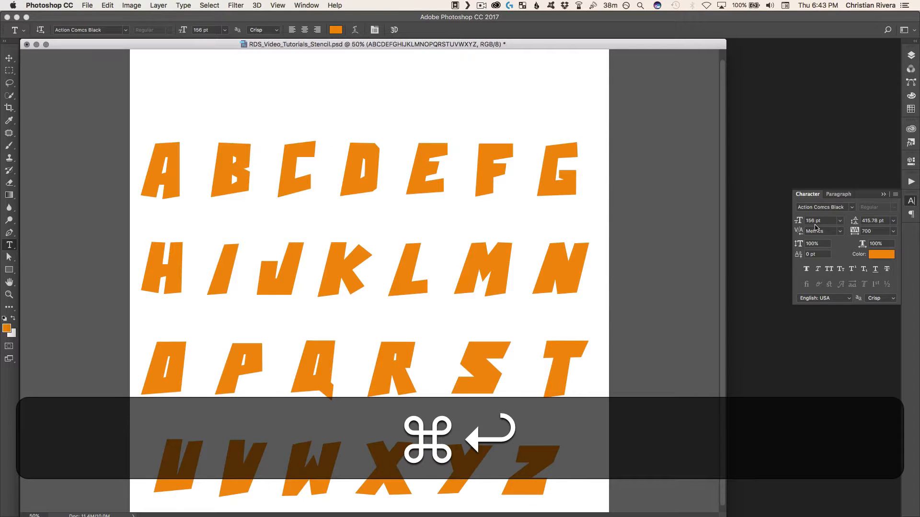
Nudge the alphabet text layer upward and slightly to the right to centre it on the canvas
key(super+v)
key(shift+Up)
key(shift+Up)
key(shift+Up)
key(shift+Up)
key(shift+Up)
key(shift+Up)
key(shift+Up)
key(shift+Up)
key(shift+Up)
key(shift+Up)
key(shift+Up)
key(shift+Up)
key(shift+Up)
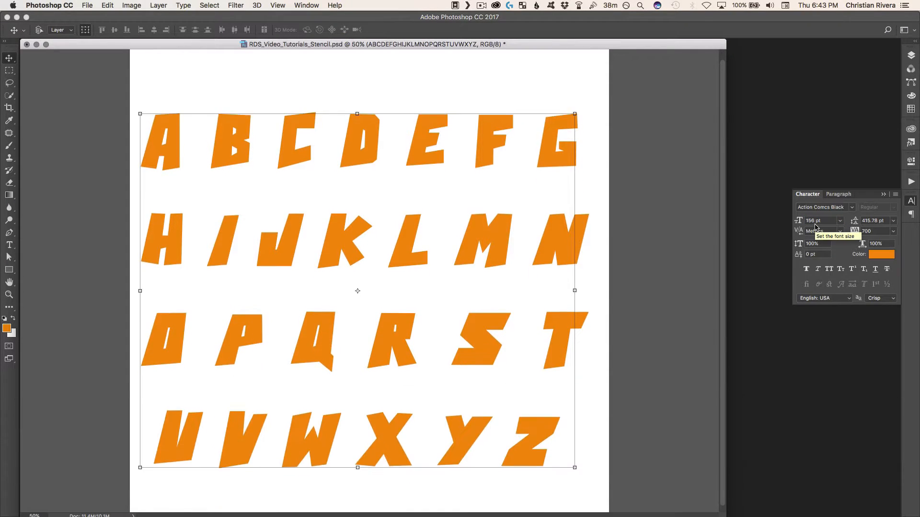
key(shift+Right)
key(shift+Up)
key(shift+Down)
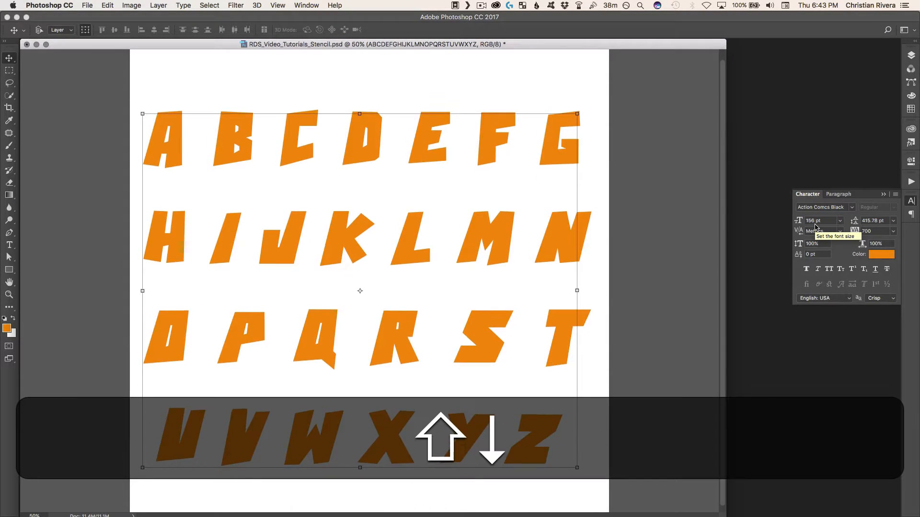
key(shift+Up)
key(shift+Right)
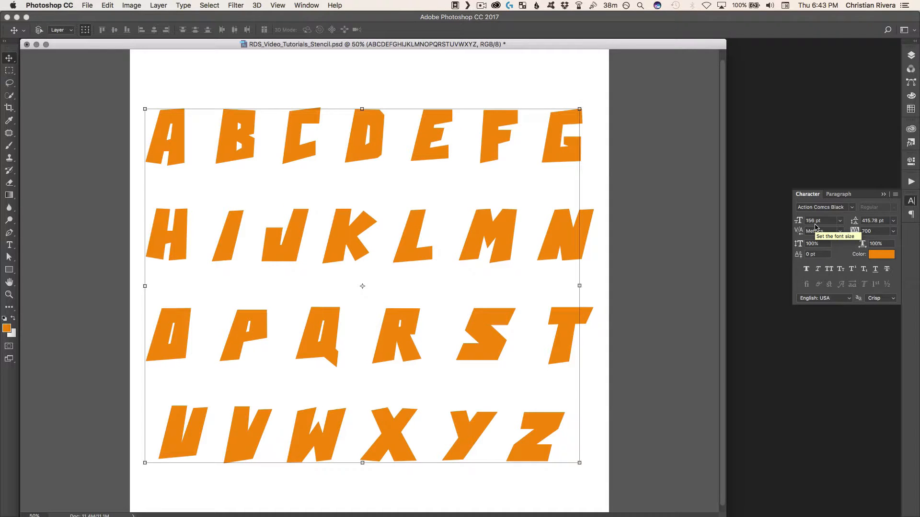
key(shift+Up)
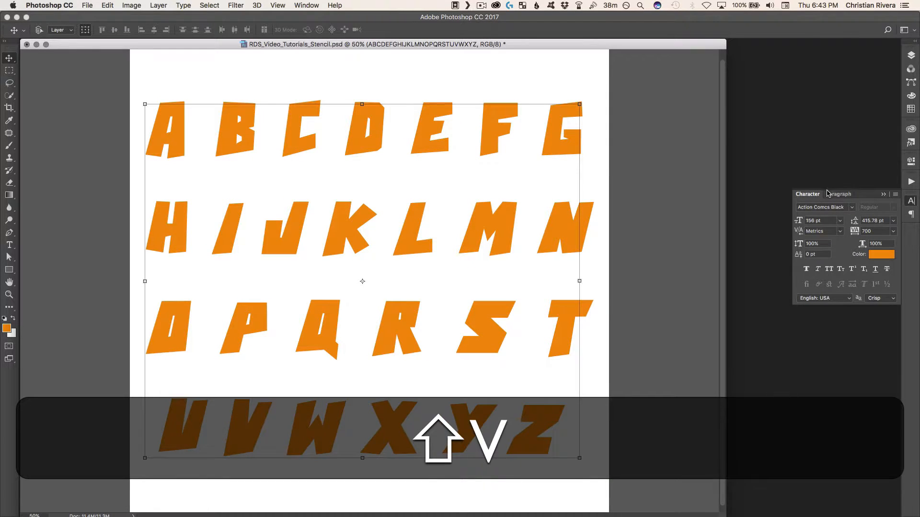
Lower the alphabet text layer's fill to 0%
key(F7)
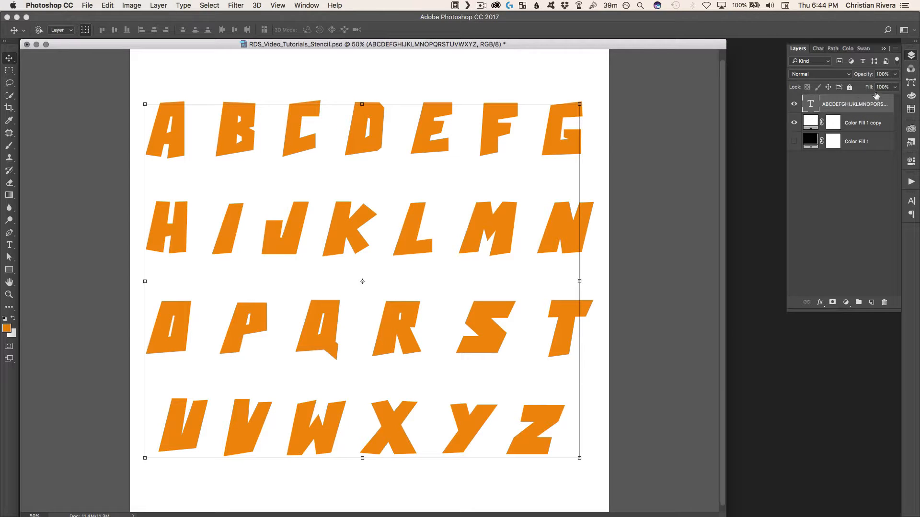
click(895, 87)
drag(894, 99, 844, 110)
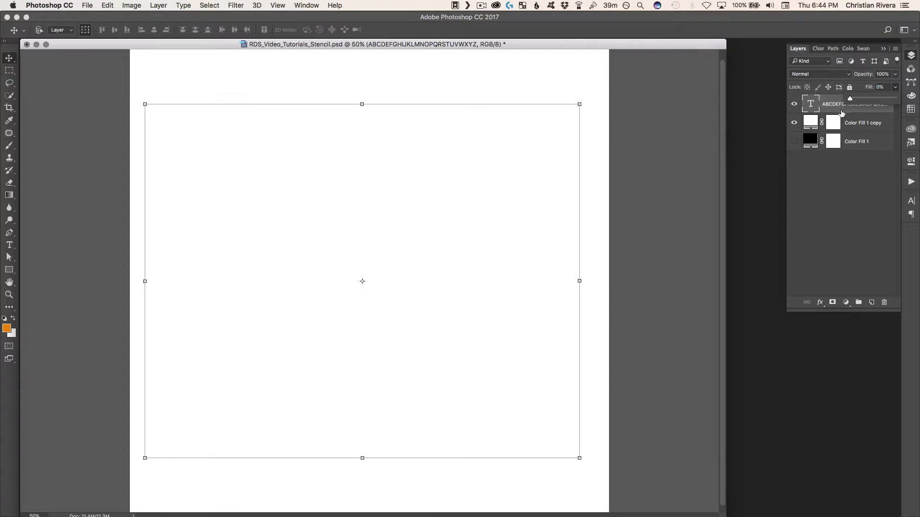
Add a Stroke layer style to the alphabet text, 5 px wide with Outside position, coloured black (000000)
key(space)
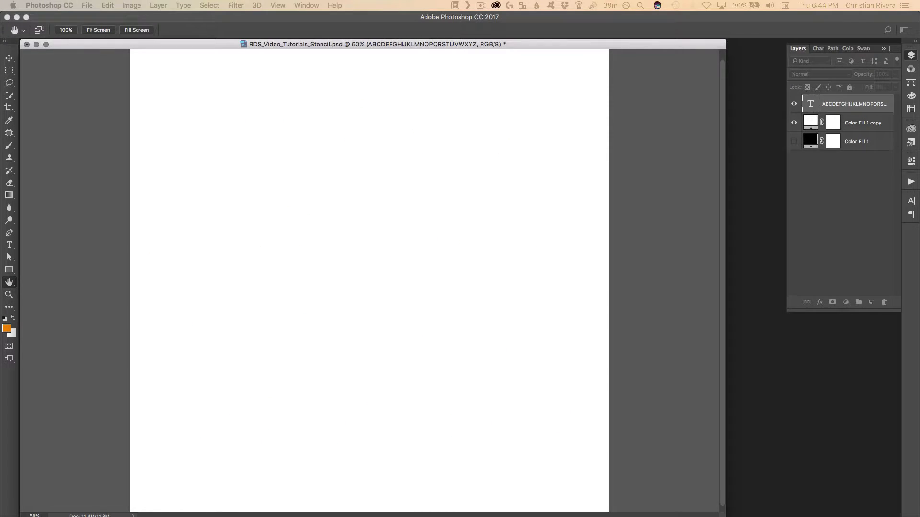
drag(634, 1, 565, 141)
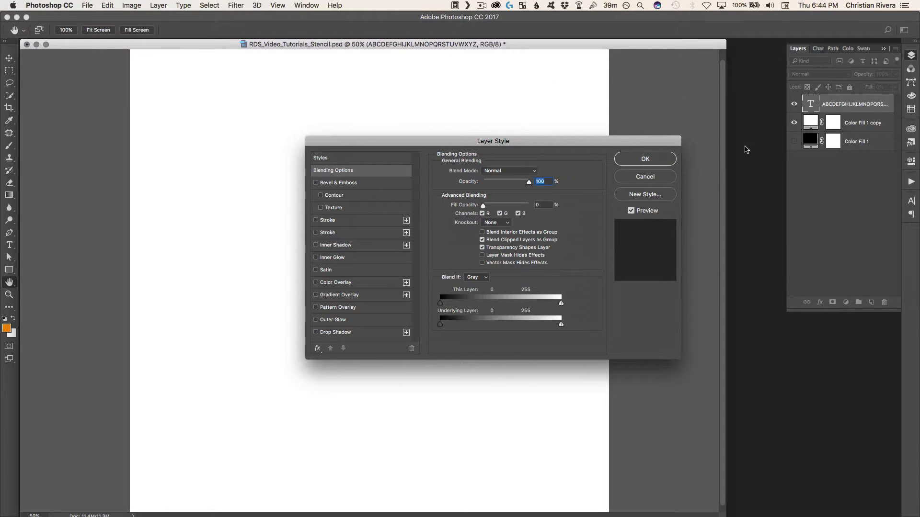
click(317, 221)
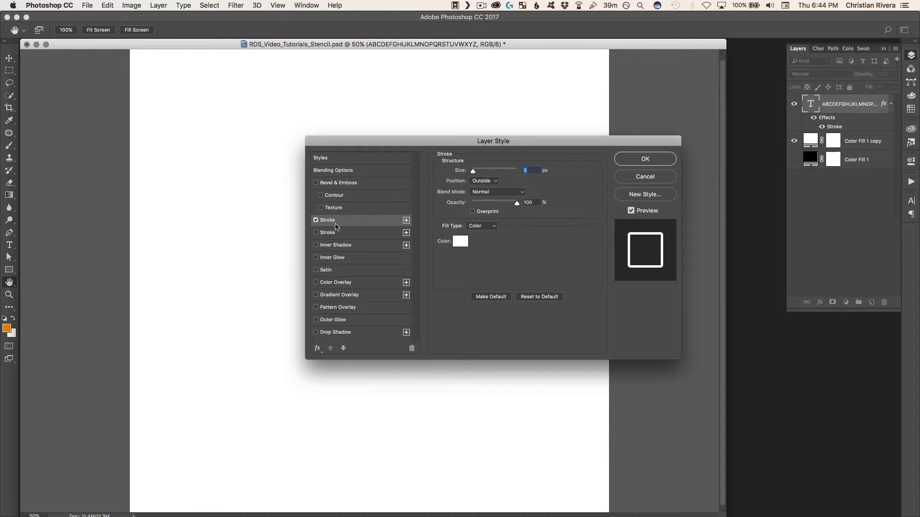
click(460, 240)
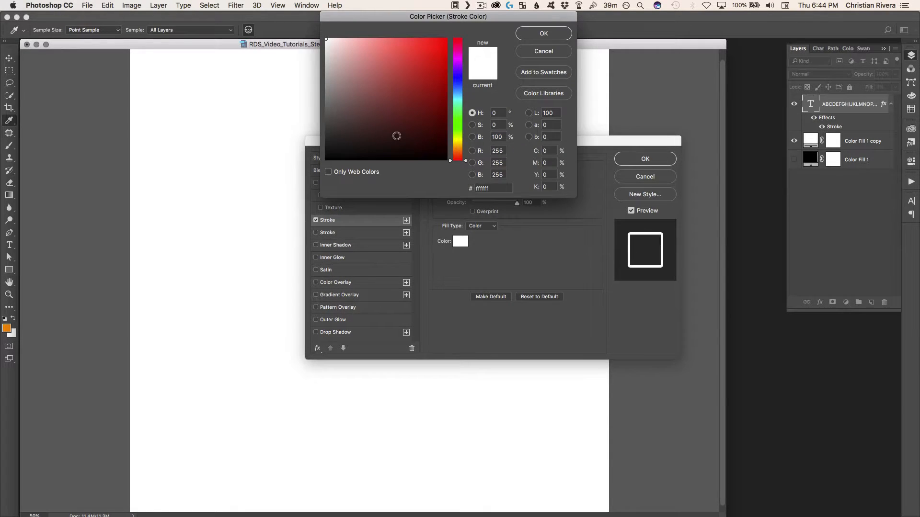
drag(397, 136, 314, 179)
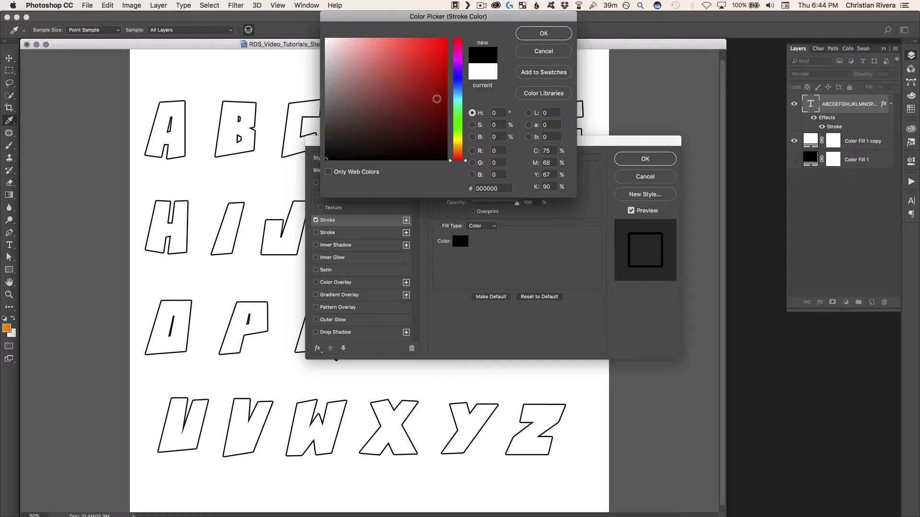
click(532, 35)
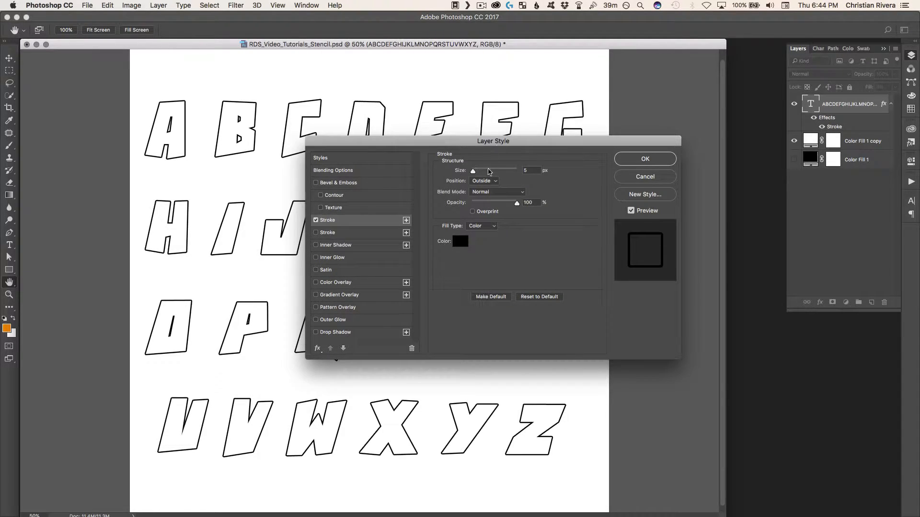
Change the text stroke's colour to medium gray and reduce its opacity to 19%
click(461, 241)
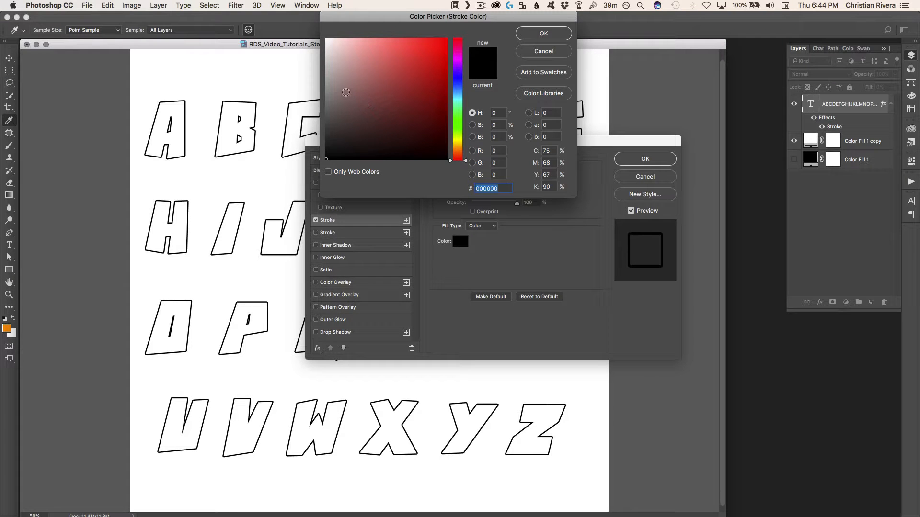
click(314, 96)
key(Return)
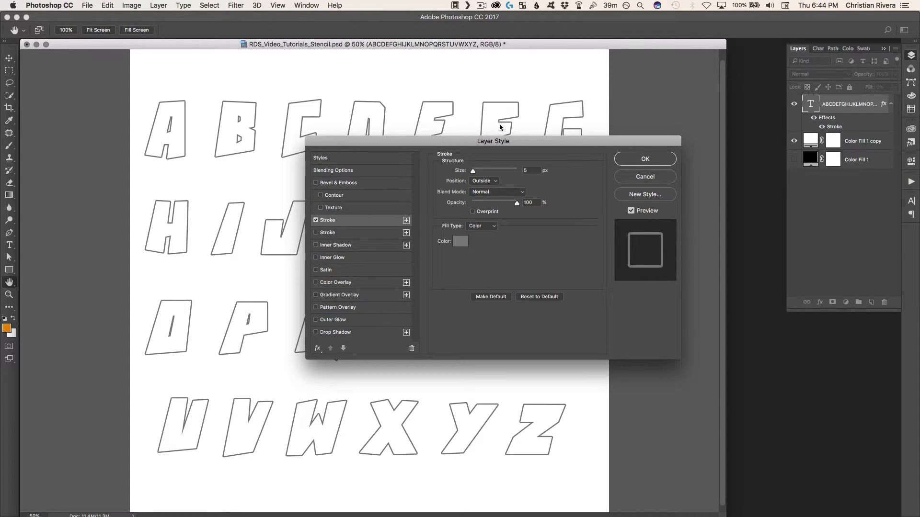
mouse_move(490, 202)
mouse_down()
mouse_move(475, 203)
mouse_move(484, 202)
mouse_up()
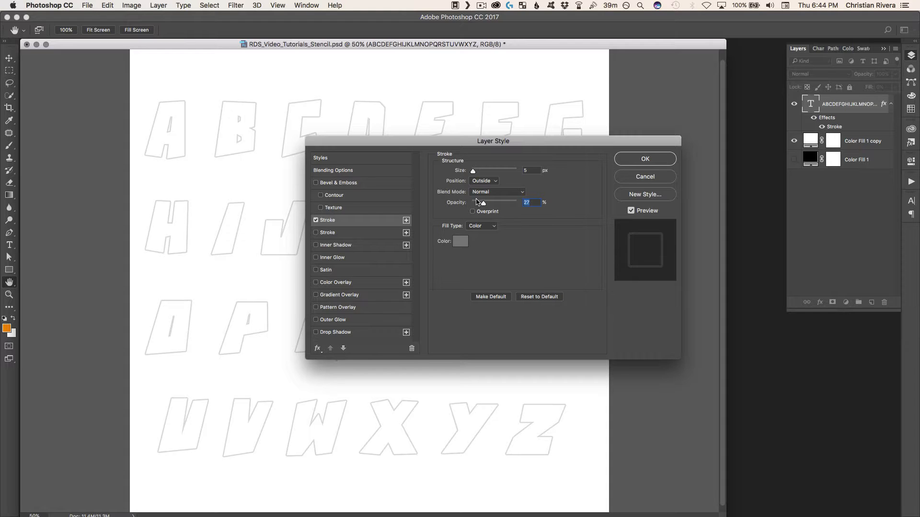
drag(474, 203, 476, 205)
Compare the stroke's Inside, Center and Outside positions, choose Center, and apply the layer style
click(484, 180)
click(487, 190)
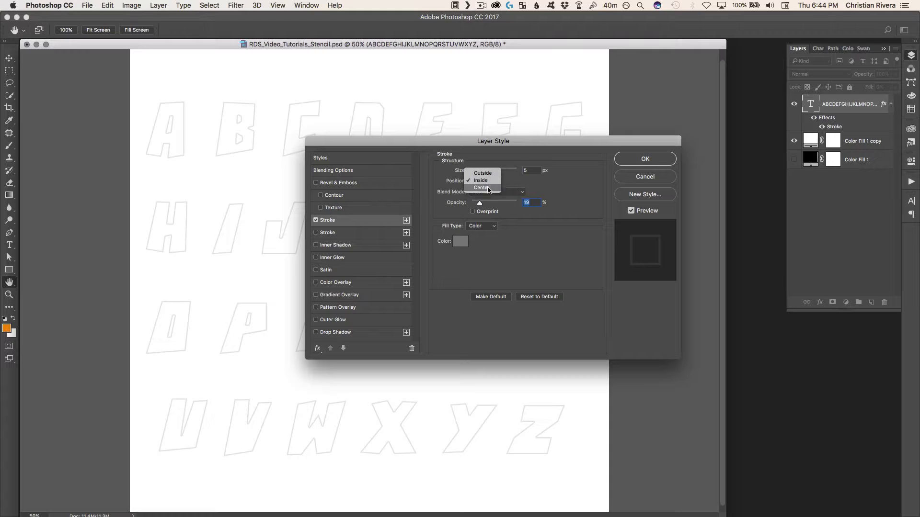
click(488, 188)
click(489, 184)
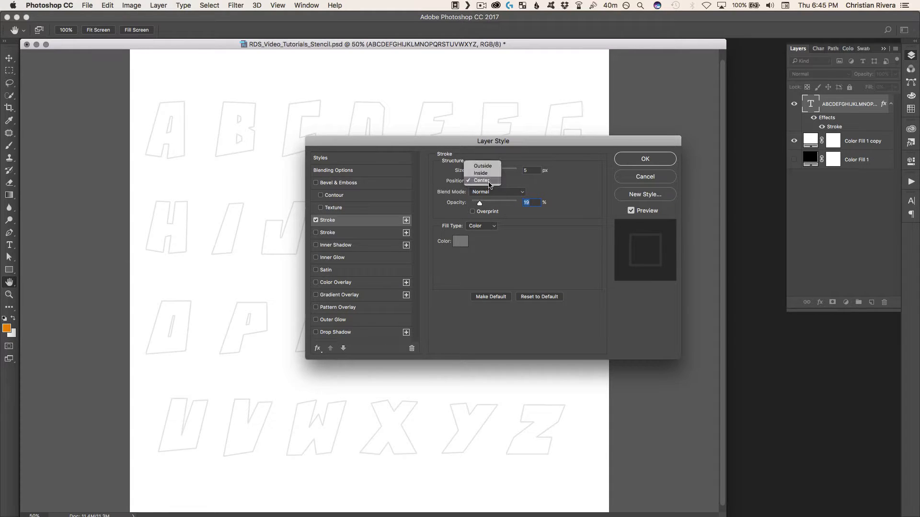
click(486, 180)
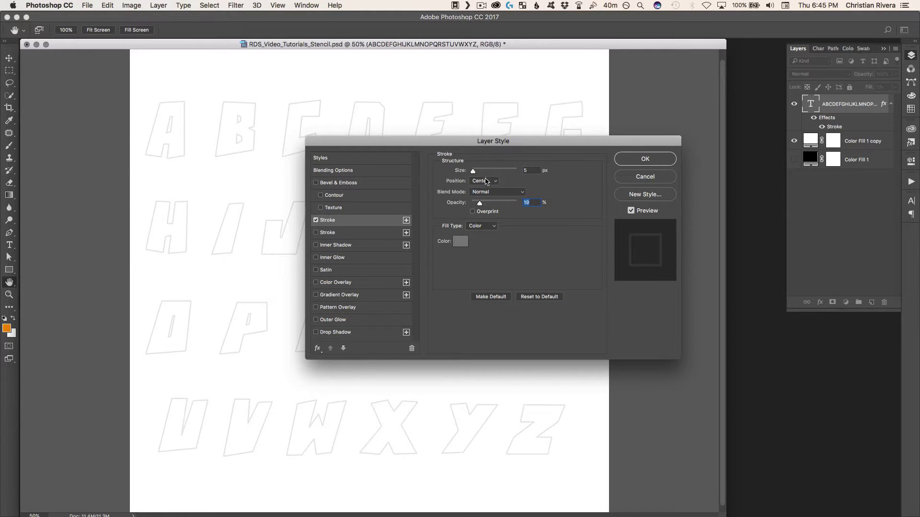
click(485, 179)
click(486, 165)
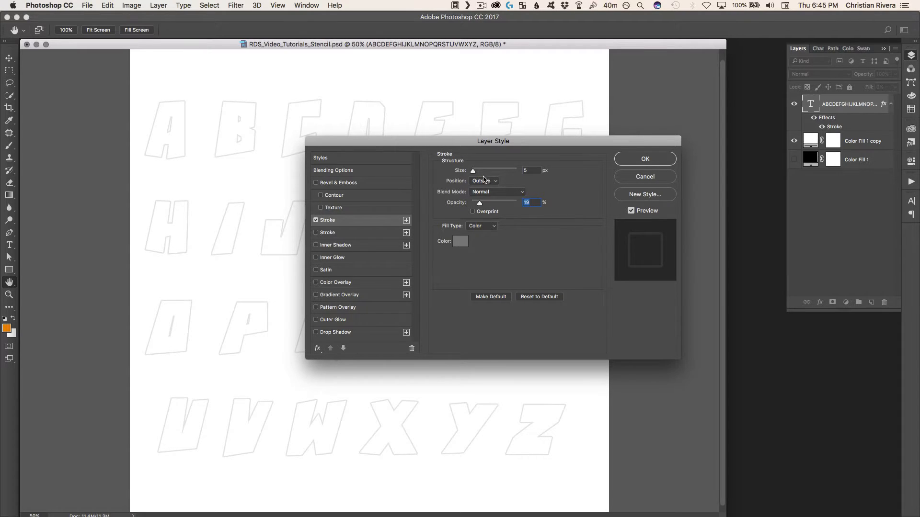
click(484, 180)
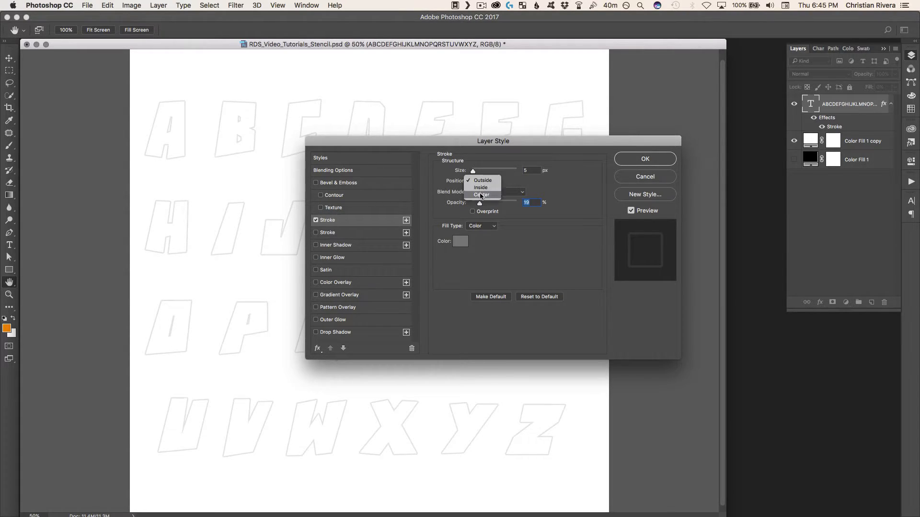
click(487, 196)
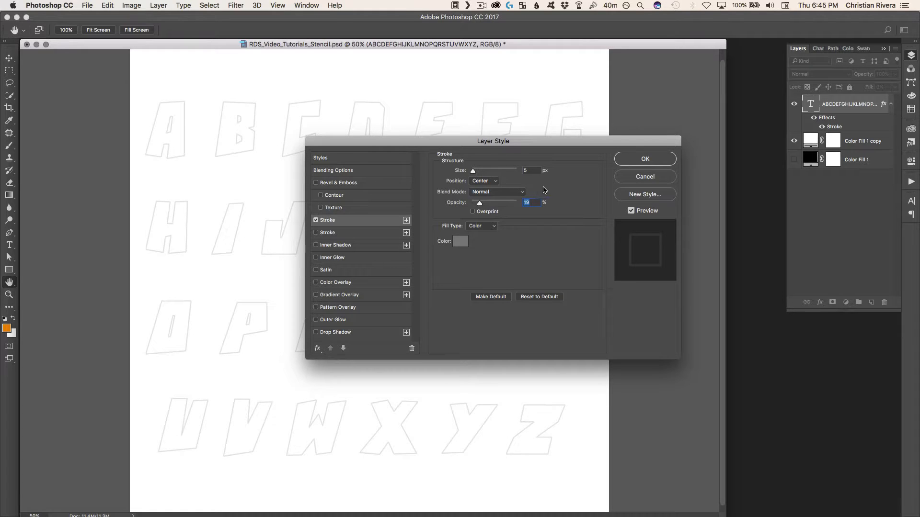
click(635, 164)
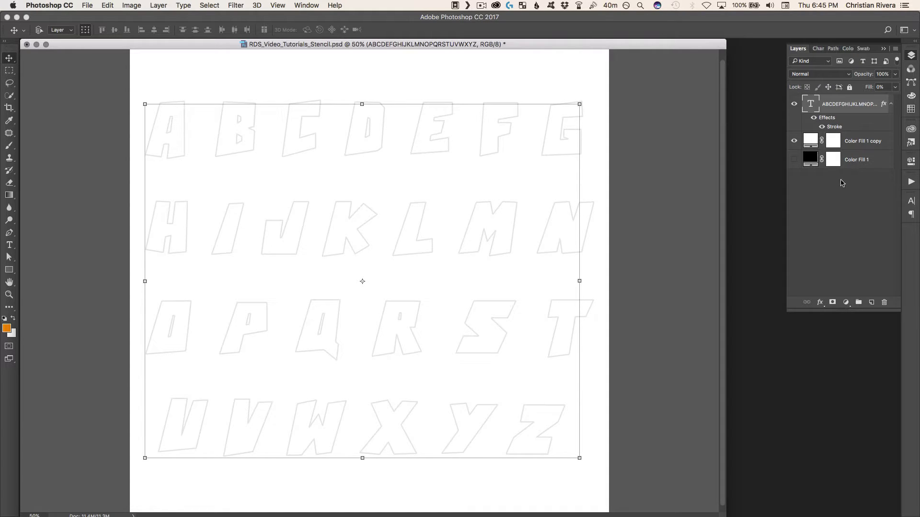
Hide the alphabet text layer and undo the hiding
click(794, 104)
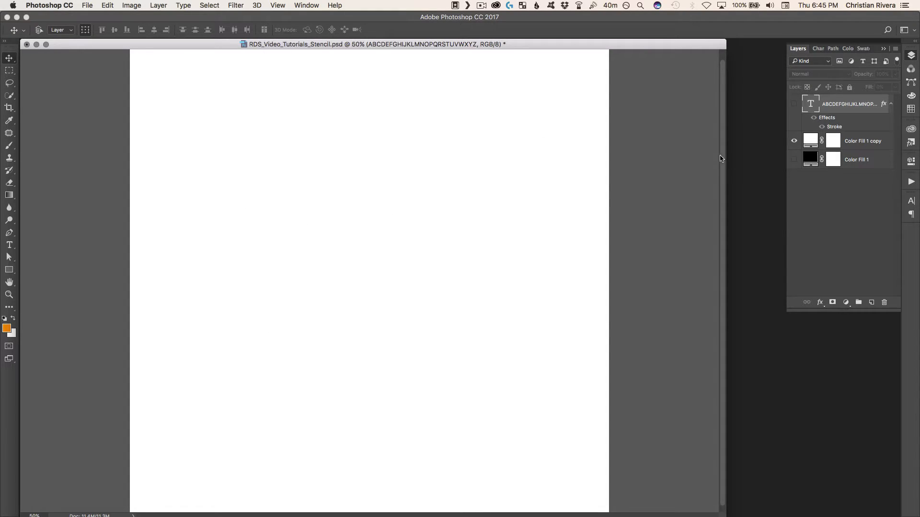
key(super+z)
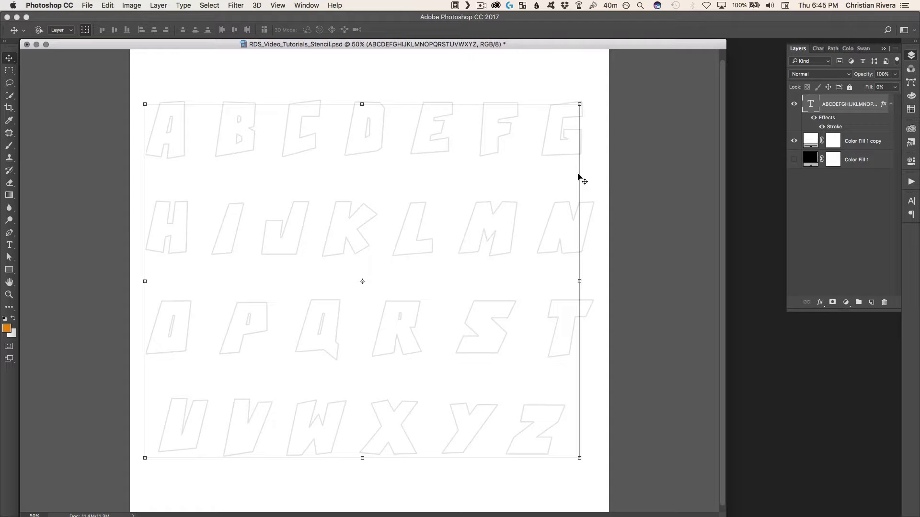
Duplicate the alphabet text layer, hide the original and select the copy
key(super+j)
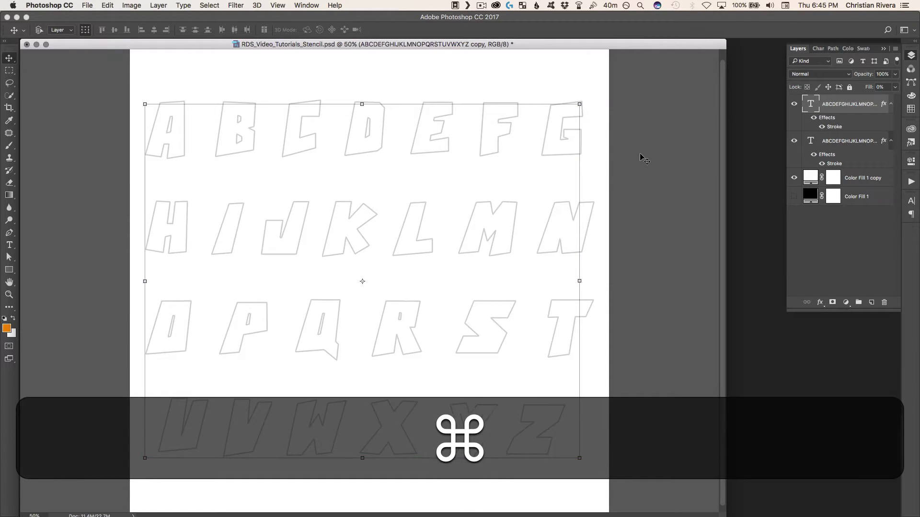
click(845, 140)
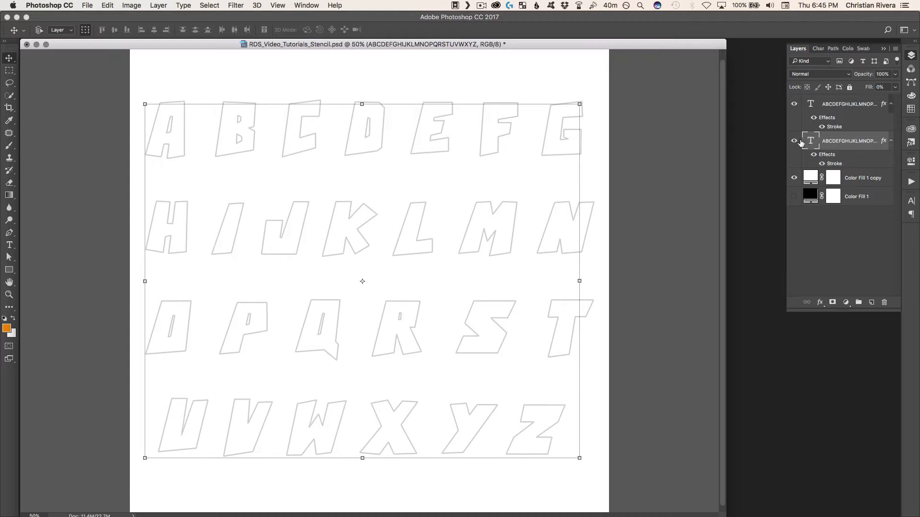
click(799, 141)
click(825, 118)
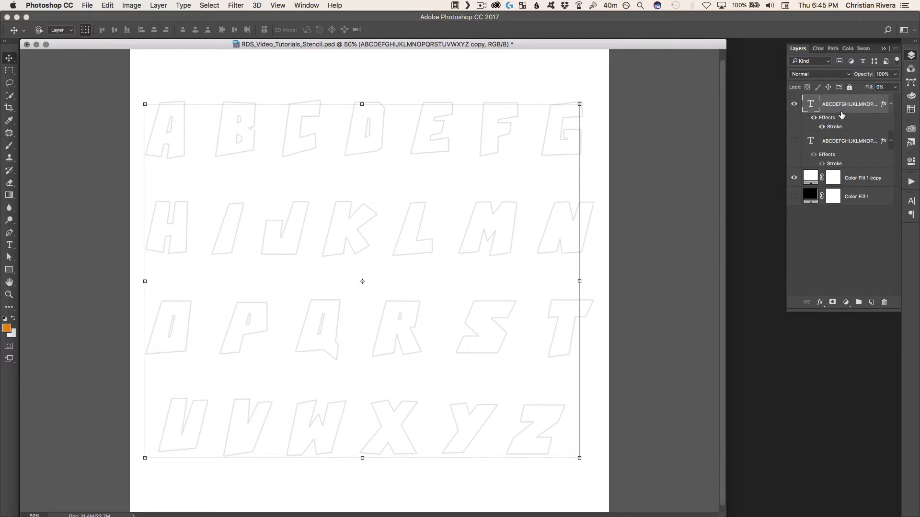
right_click(842, 114)
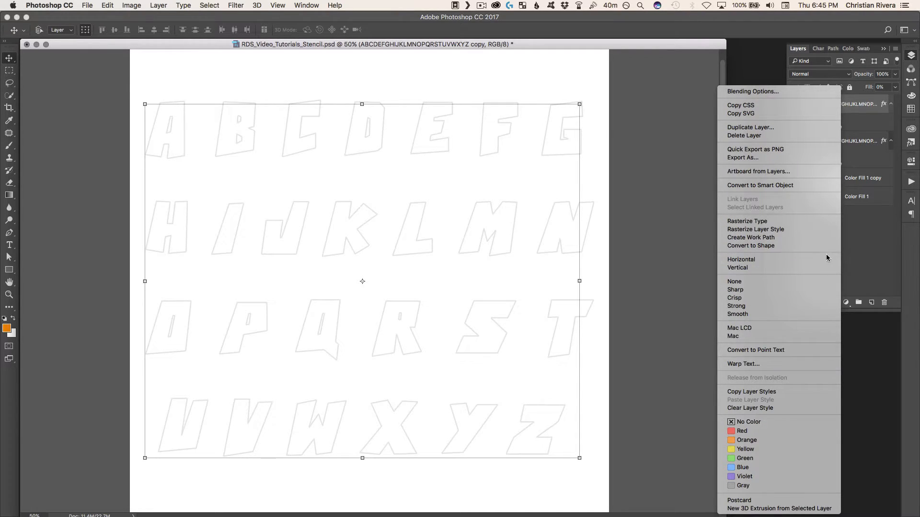
click(881, 239)
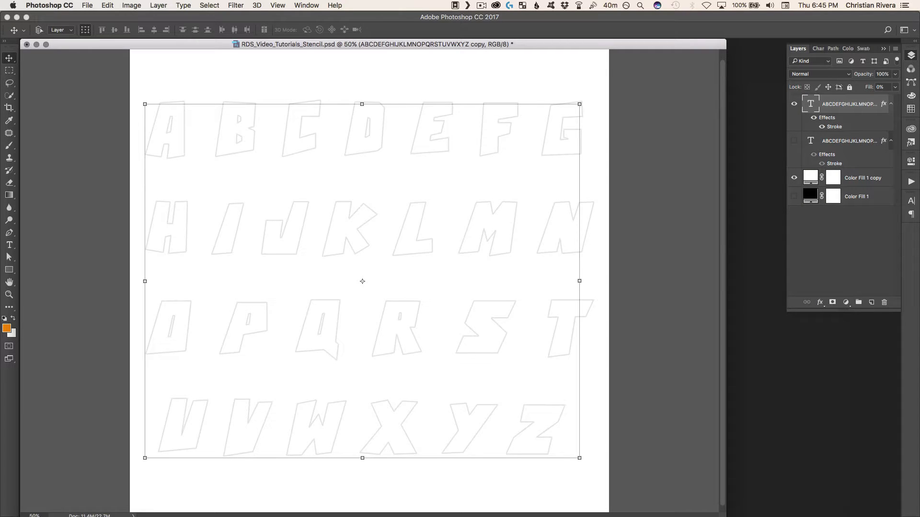
click(107, 6)
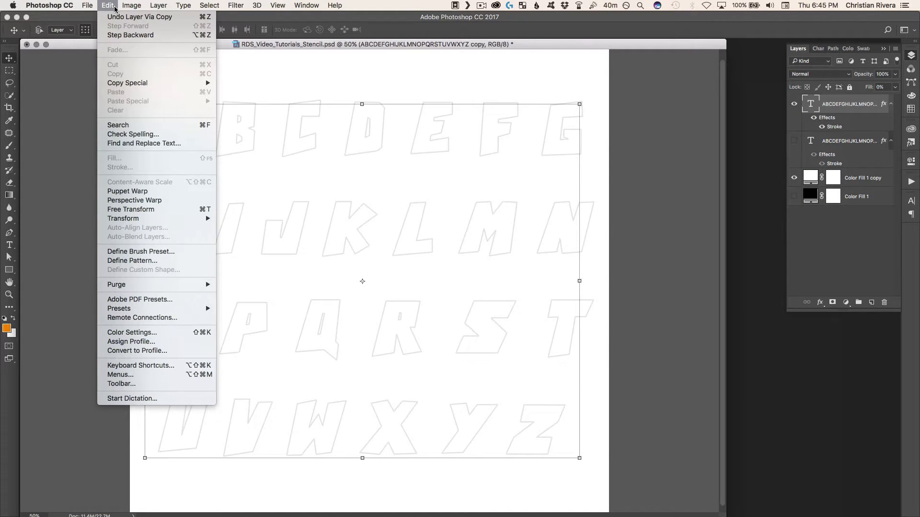
mouse_move(153, 6)
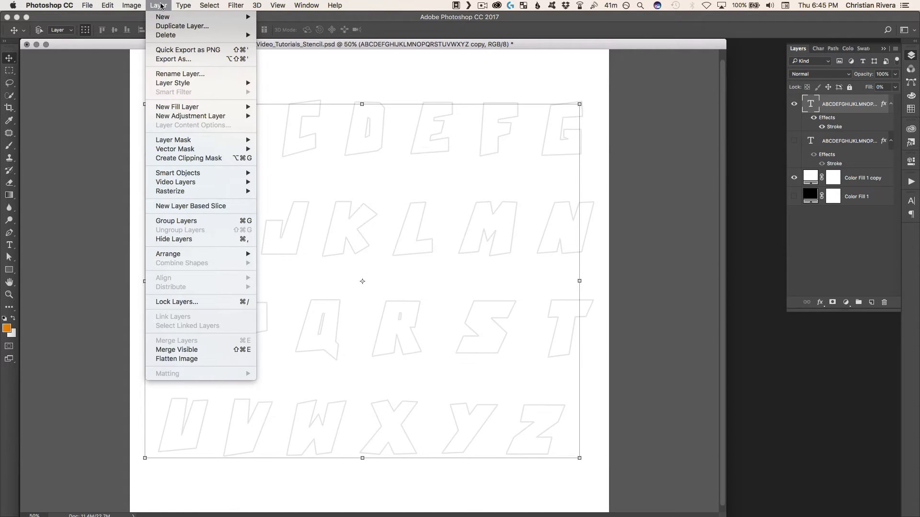
click(159, 5)
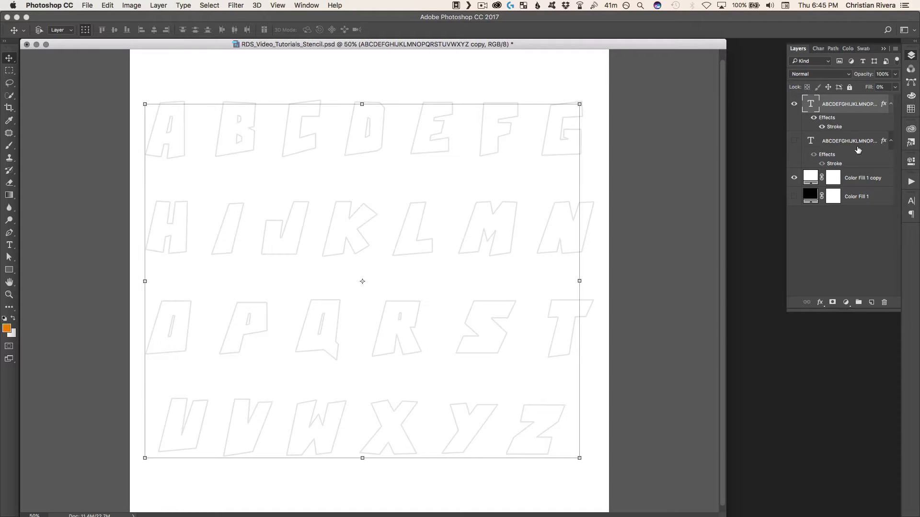
Replace the copied layer's alphabet text with the single letter A
key(t)
double_click(411, 263)
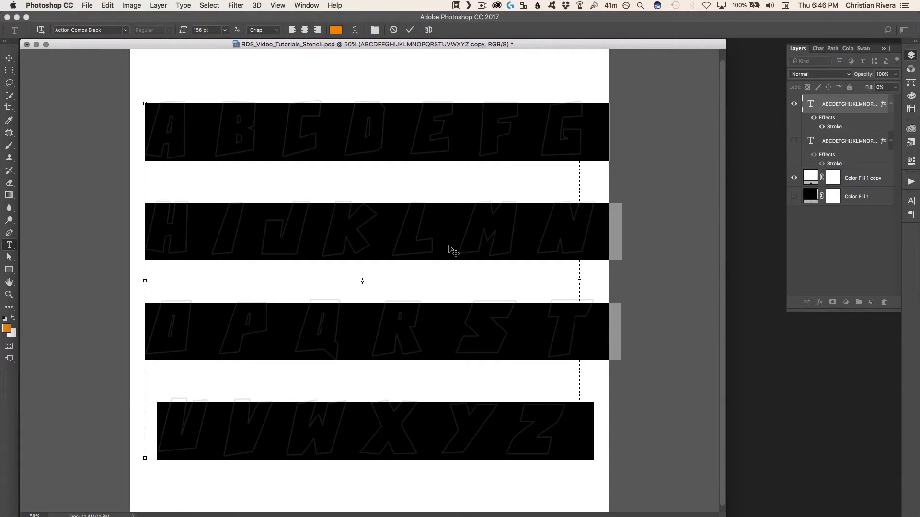
text(A)
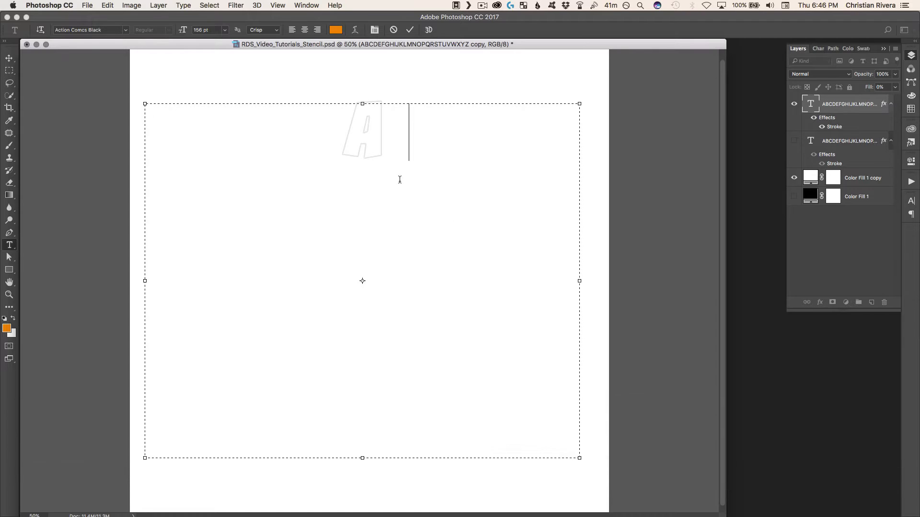
Enlarge the outlined letter A to a font size of 736 pt and commit the text
double_click(351, 142)
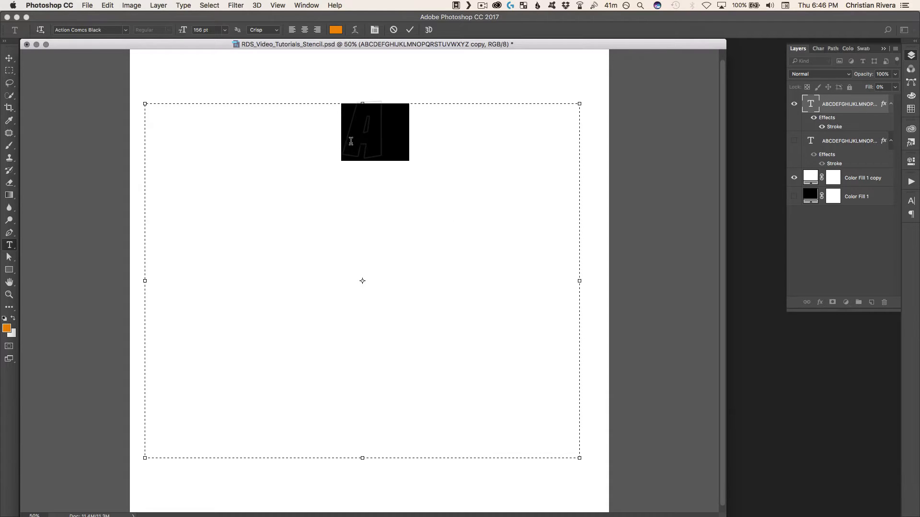
click(207, 31)
key(shift+Up)
key(shift+Up)
key(shift+Up)
key(shift+Up)
key(shift+Up)
key(shift+Up)
key(shift+Up)
key(shift+Up)
key(shift+Up)
key(shift+Up)
key(shift+Up)
key(shift+Up)
key(shift+Up)
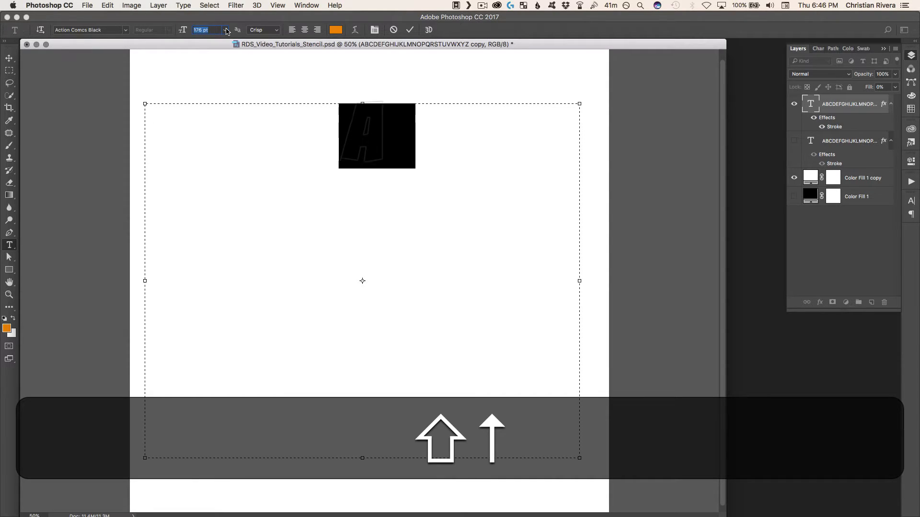
key(shift+Up)
key(shift+Up)
key(shift+Up)
key(shift+Up)
key(shift+Up)
key(shift+Up)
key(shift+Up)
key(shift+Up)
key(shift+Up)
key(shift+Up)
key(shift+Up)
key(shift+Up)
key(shift+Up)
key(shift+Up)
key(shift+Up)
key(shift+Up)
key(shift+Up)
key(shift+Up)
key(shift+Up)
key(shift+Up)
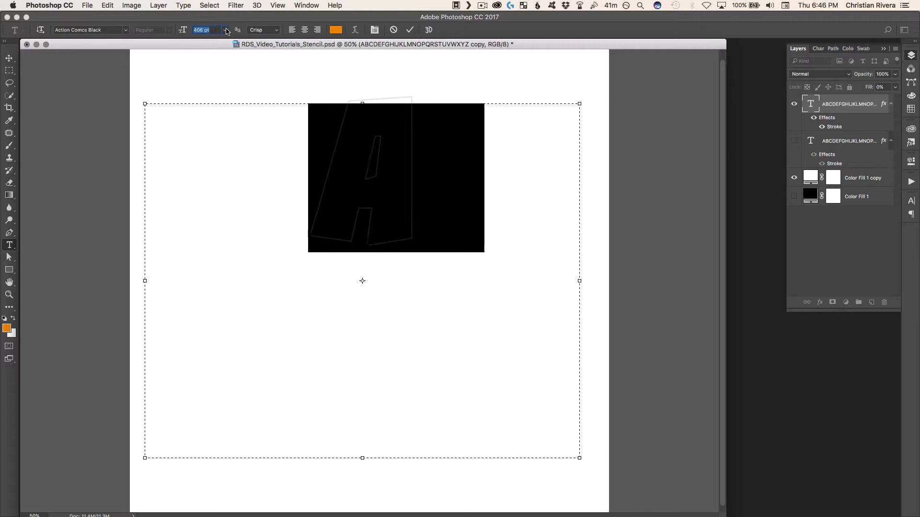
key(shift+Up)
key(shift+Up)
key(shift+Up)
key(shift+Up)
key(shift+Up)
key(shift+Up)
key(shift+Up)
key(shift+Up)
key(shift+Up)
key(shift+Up)
key(shift+Up)
key(shift+Up)
key(shift+Up)
key(shift+Up)
key(shift+Up)
key(shift+Up)
key(shift+Up)
key(shift+Up)
key(shift+Up)
key(shift+Up)
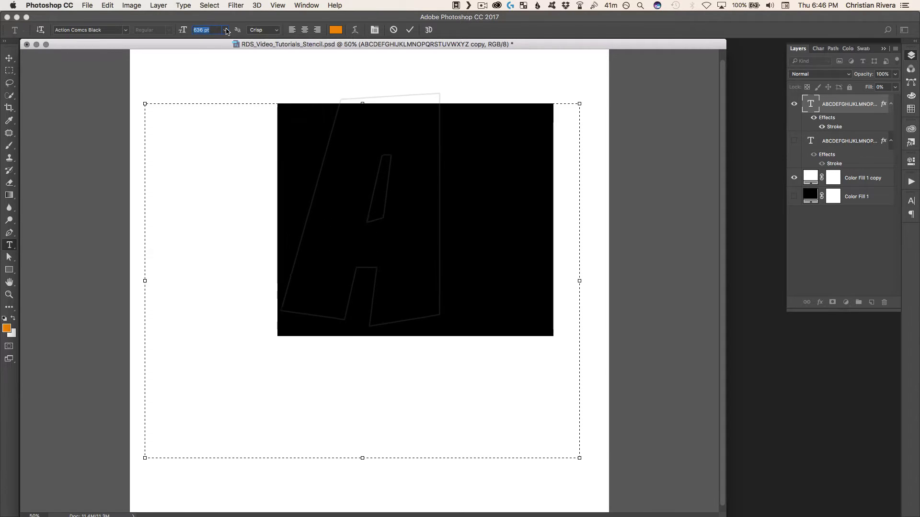
key(super+Return)
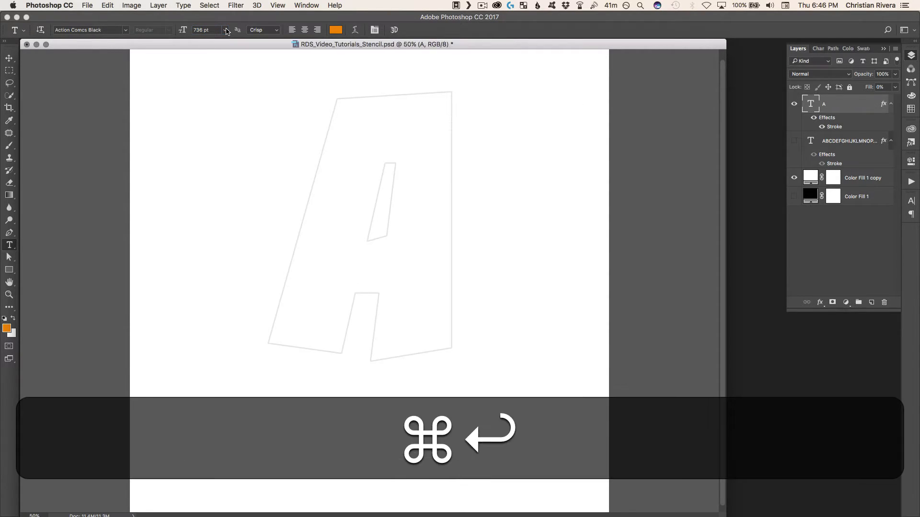
Move the large outlined A slightly down and left towards the middle of the canvas
key(v)
drag(390, 169, 376, 209)
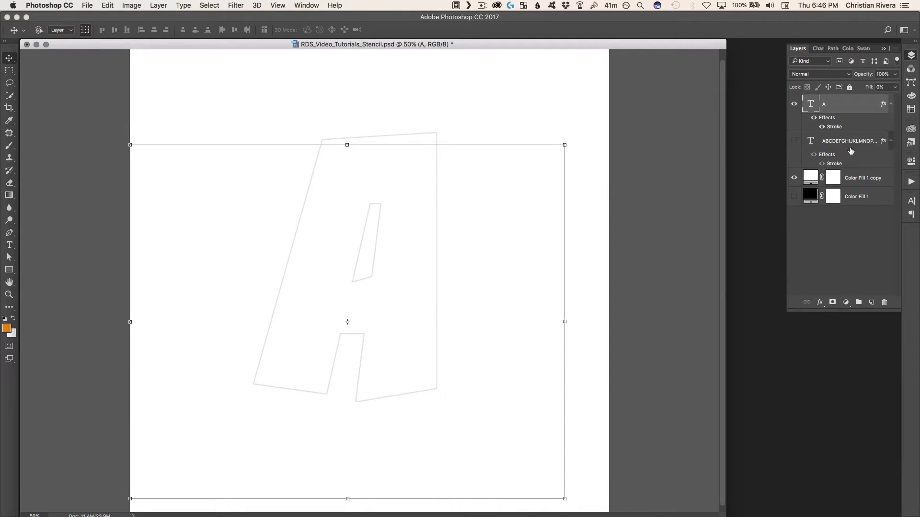
key(super+minus)
key(super+equal)
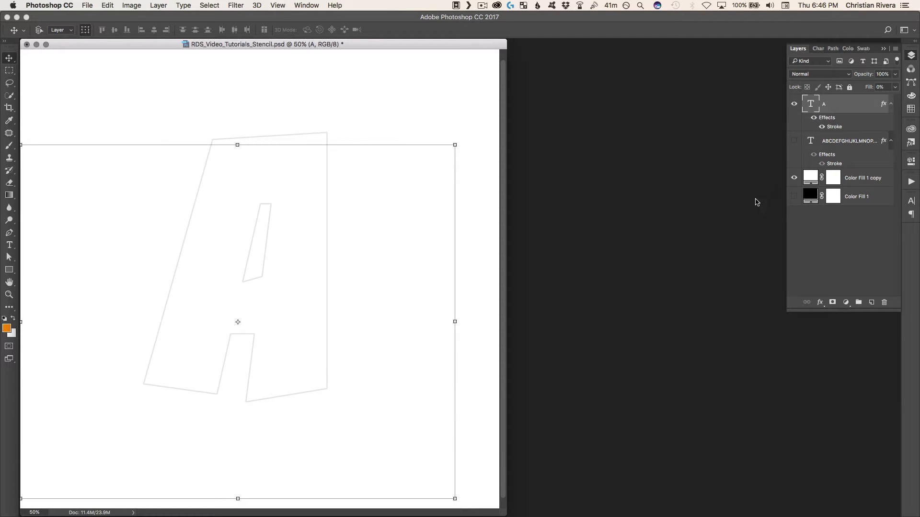
Duplicate the outlined A layer twice and hide the original A layer
key(super+j)
key(super+j)
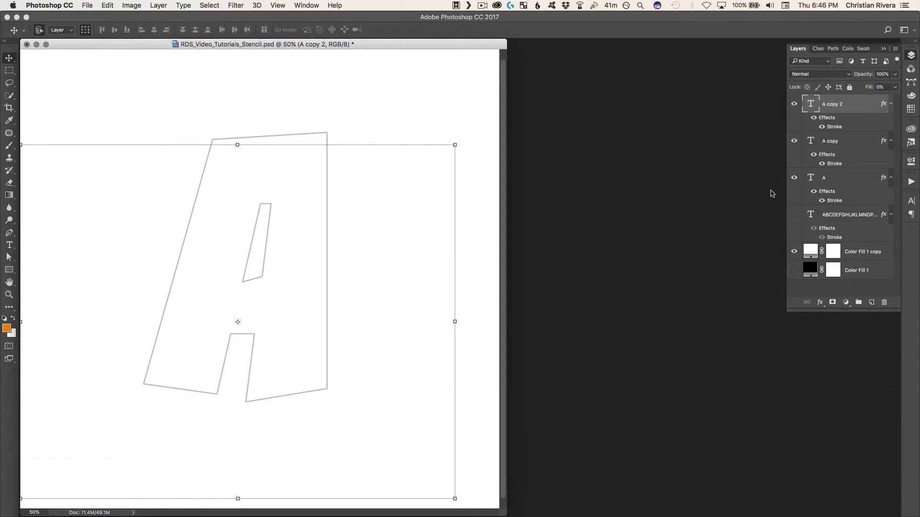
click(792, 180)
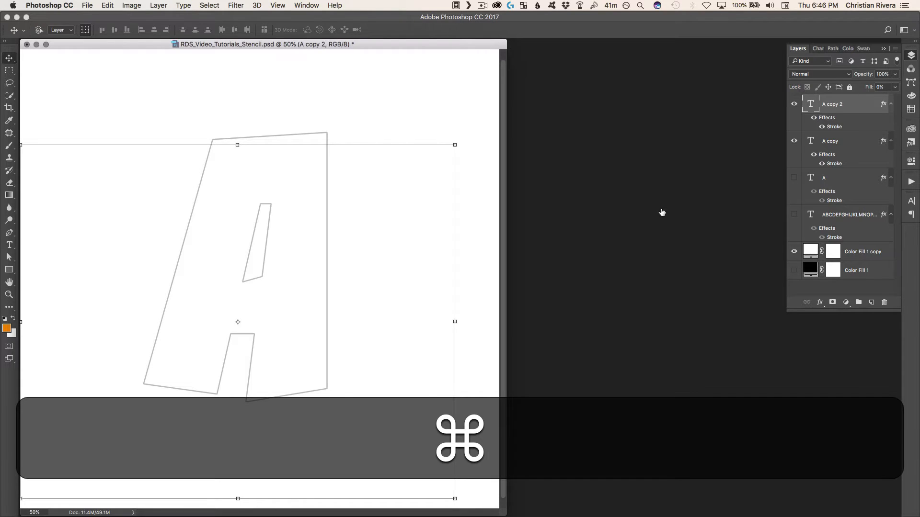
Change the text of the topmost outlined A copy to B and commit it
key(t)
drag(177, 252, 443, 219)
text(B)
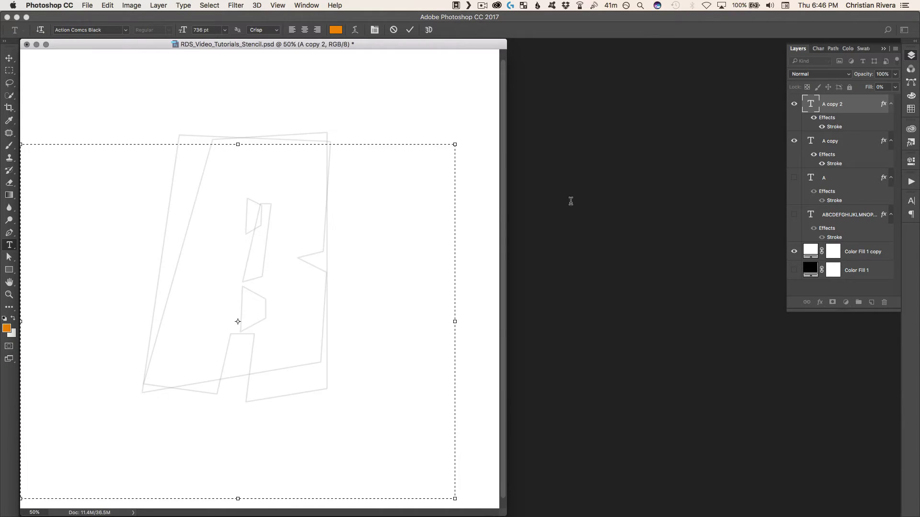
key(super+Return)
key(v)
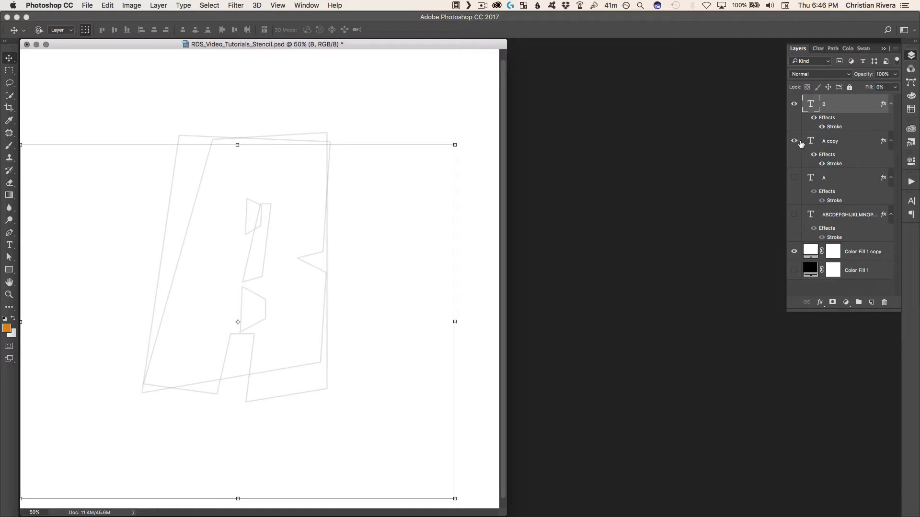
Bring the remaining outlined A copy above the B layer, hide B, and change the copy's text to C
click(830, 145)
key(super+bracketright)
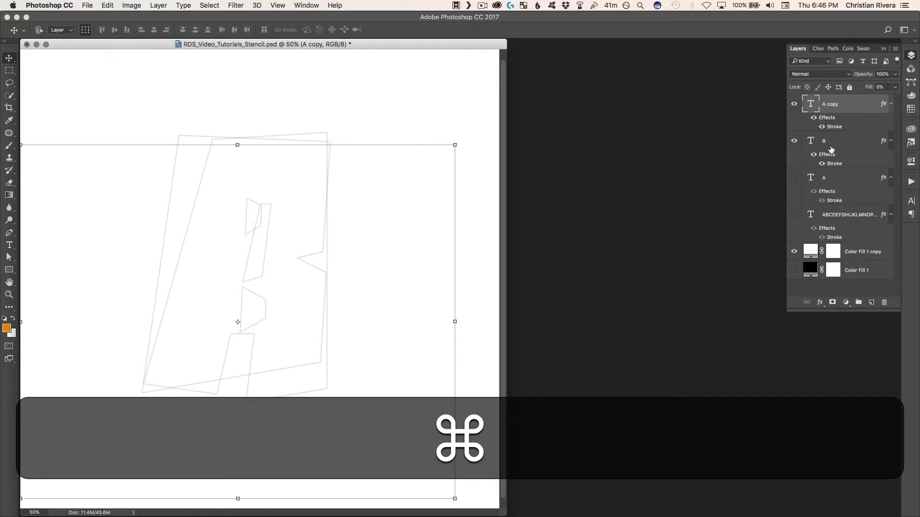
click(794, 142)
key(t)
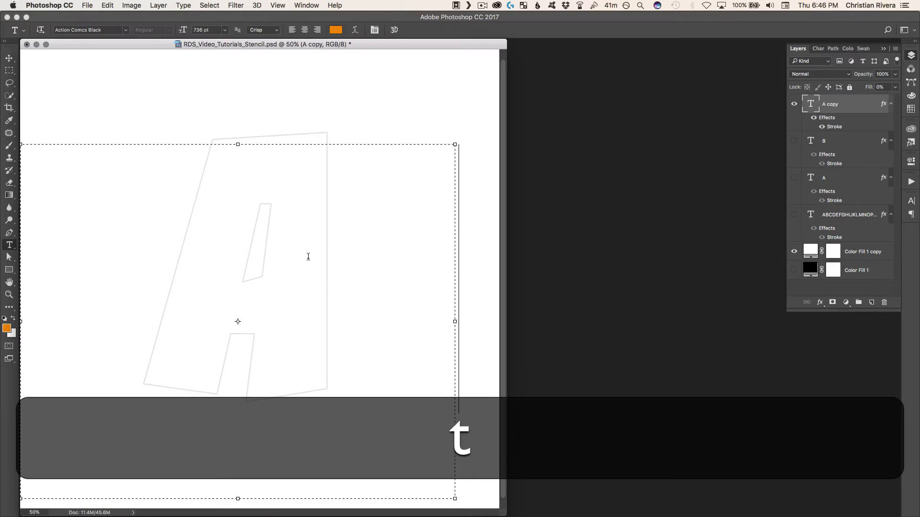
key(super+a)
text(C)
key(shift+v)
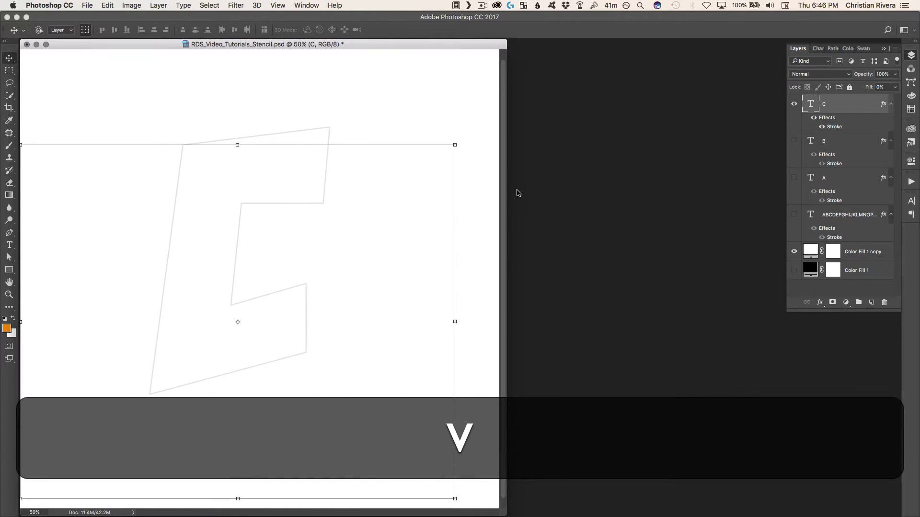
Compare the outlined letters by toggling the A and B layers' visibility, and switch the C layer's stroke off and on
click(795, 178)
click(794, 141)
click(795, 178)
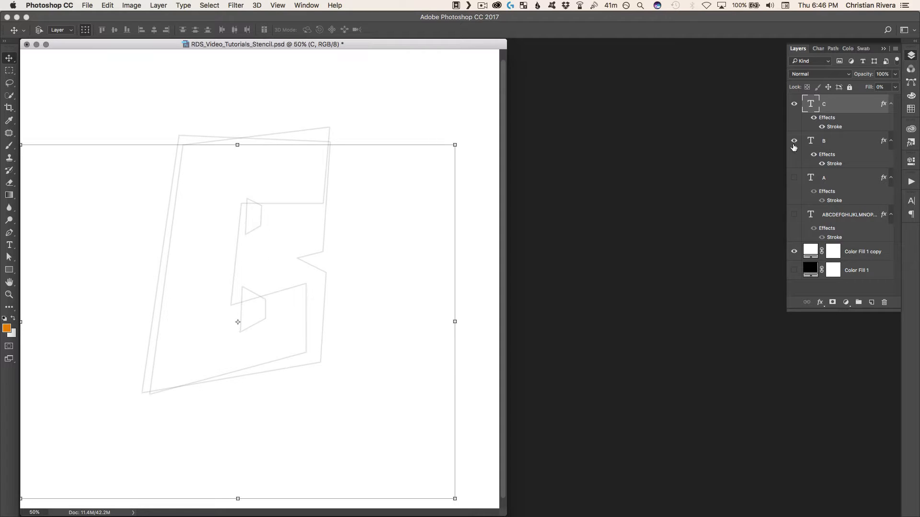
click(794, 140)
click(821, 128)
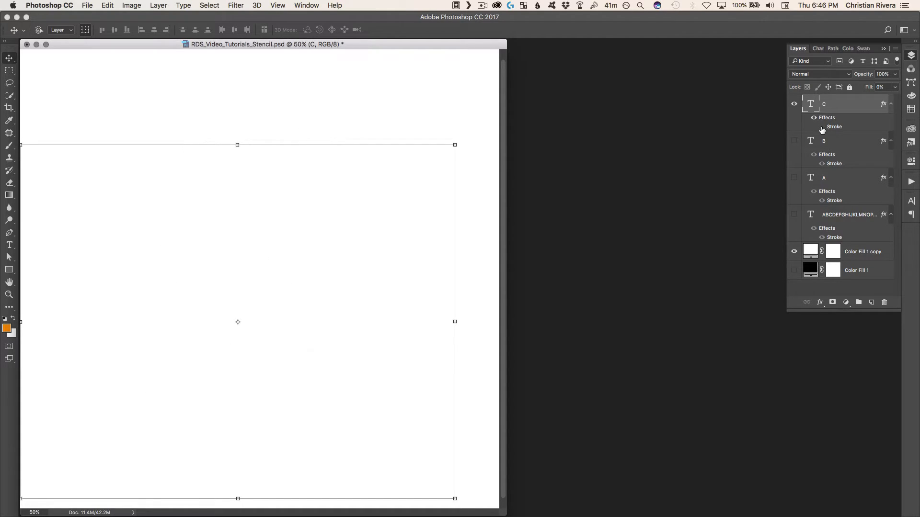
click(822, 127)
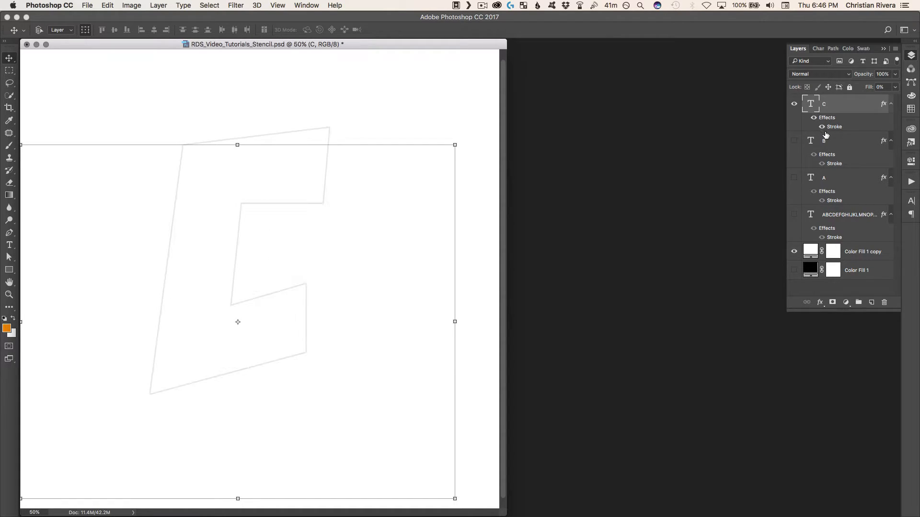
Delete the C, B, A and full alphabet text layers together
shift+click(834, 179)
shift+click(835, 211)
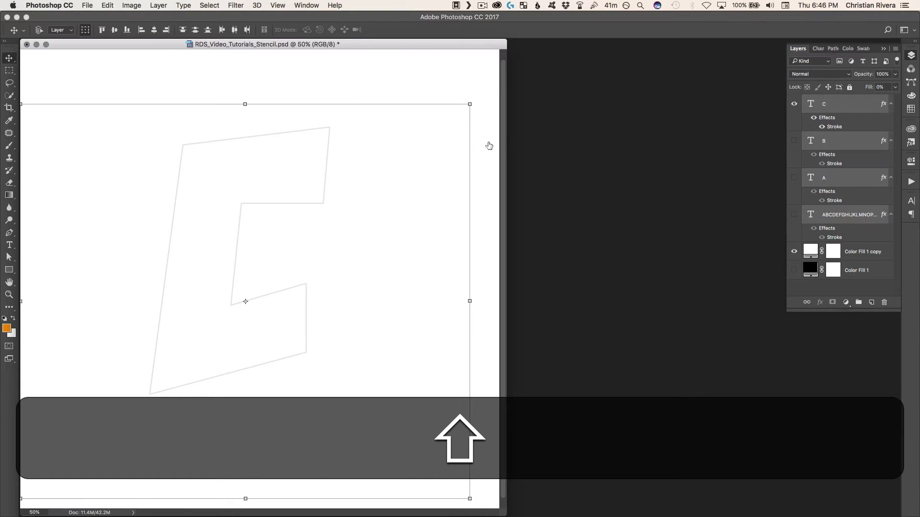
key(BackSpace)
Add the letter A as new point text and position it in the middle of the canvas
key(shift+t)
click(199, 256)
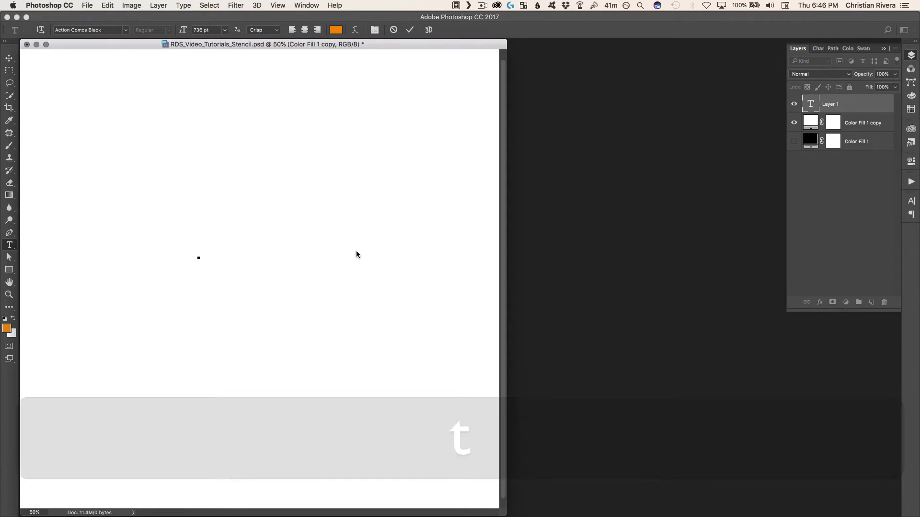
text(A)
key(super+Return)
key(v)
mouse_move(333, 246)
mouse_down()
mouse_move(300, 246)
mouse_move(318, 240)
mouse_up()
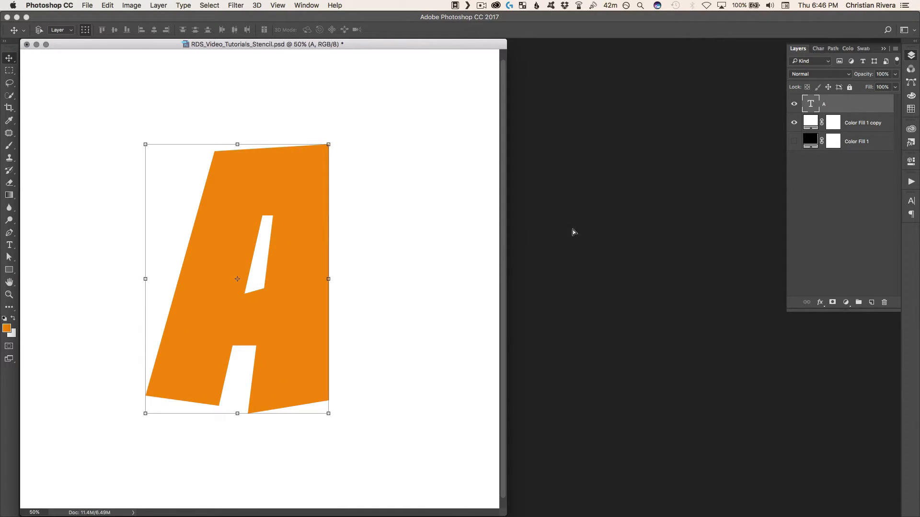
Duplicate the orange A text layer twice and hide the original A layer
key(super+j)
key(super+j)
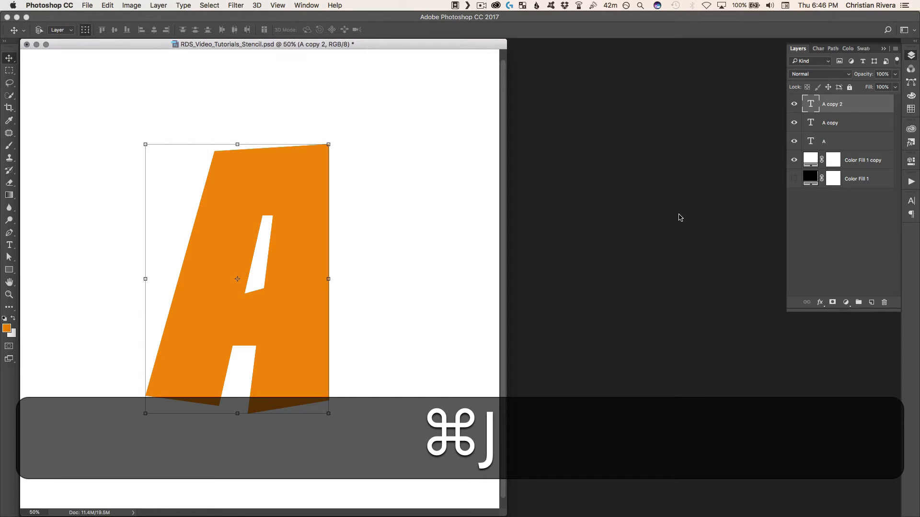
click(848, 144)
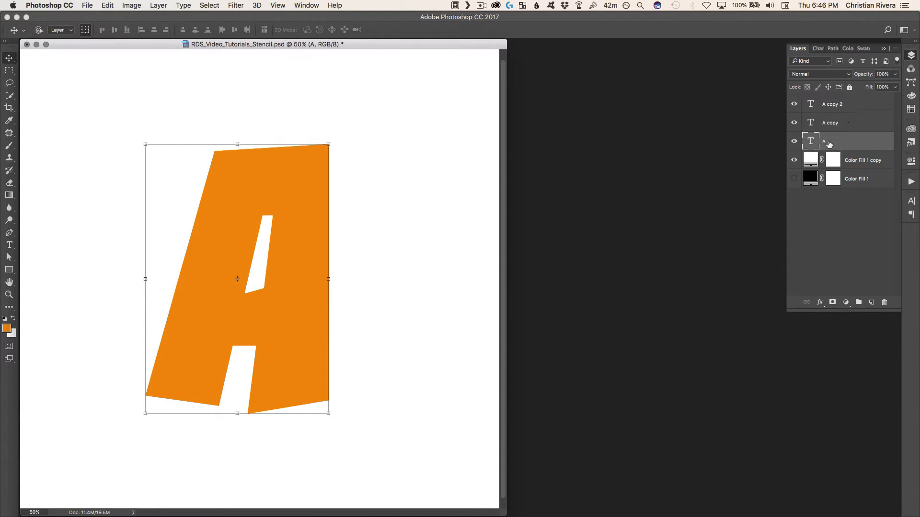
click(794, 142)
Replace the text of the topmost orange A copy with B and commit it
key(t)
click(423, 189)
key(shift+super+v)
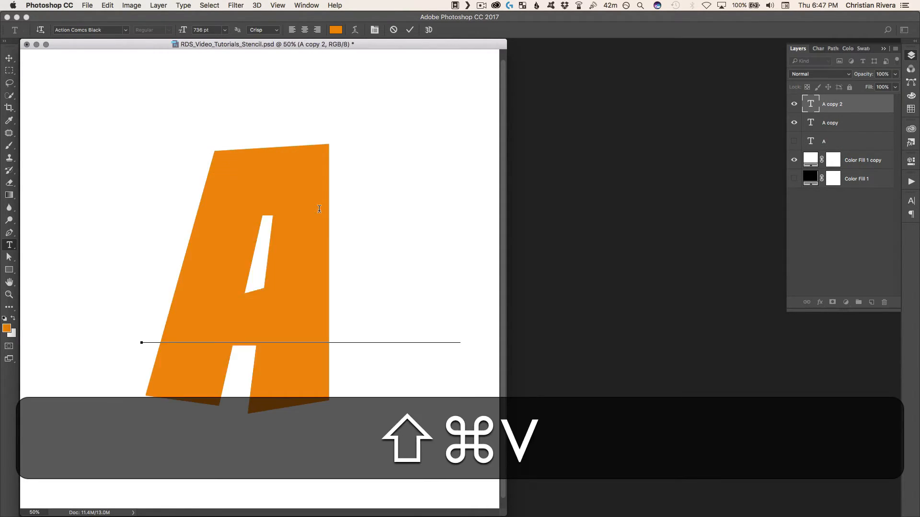
key(shift+BackSpace)
text(B)
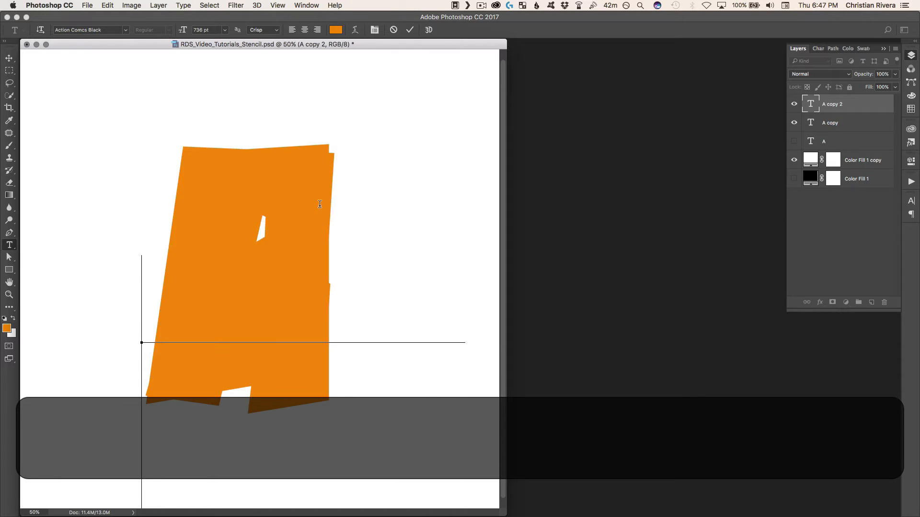
key(super+BackSpace)
key(super+Return)
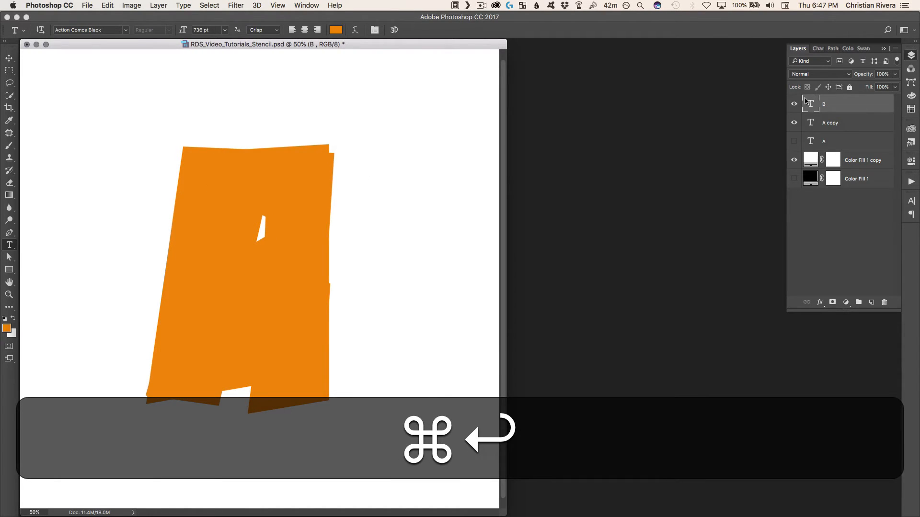
Move the B text layer below the A copy layer, hide B and select the A copy layer
key(super+bracketleft)
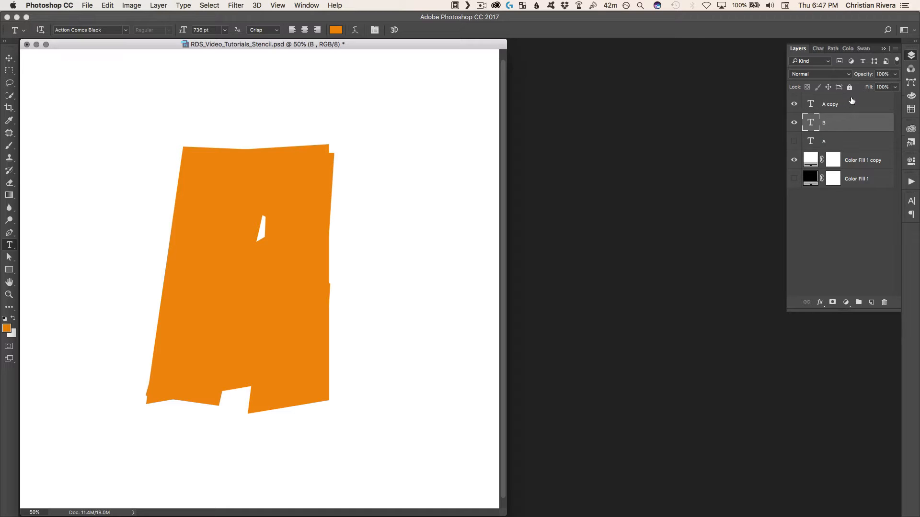
click(850, 105)
click(795, 124)
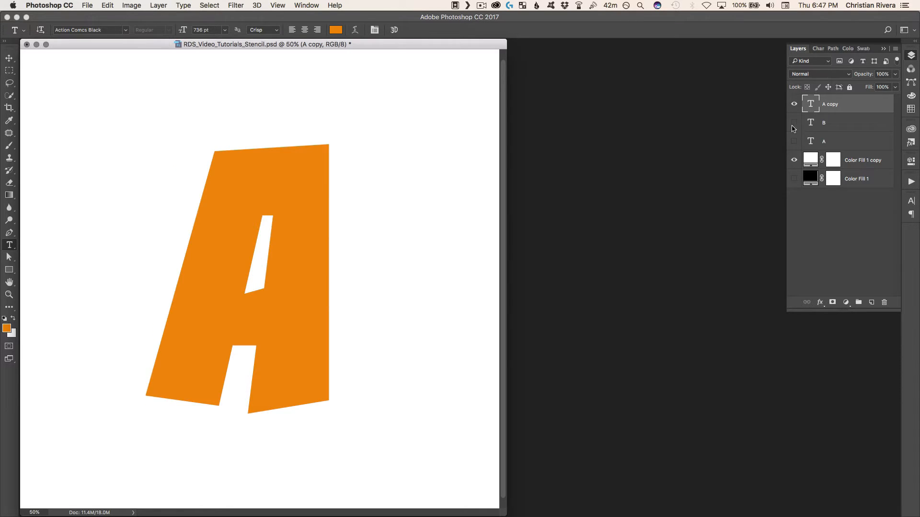
Replace the text of the A copy layer with C and commit it
key(v)
key(c)
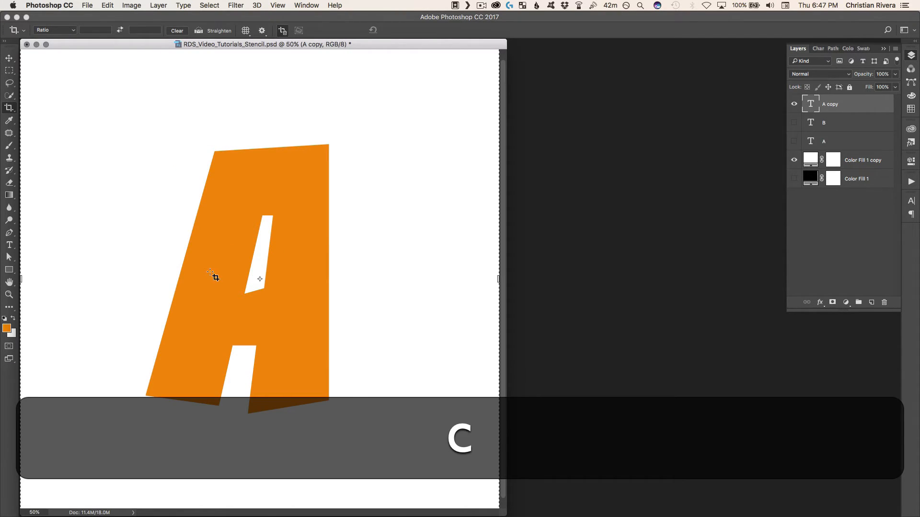
key(g)
key(t)
click(226, 222)
key(super+a)
text(C)
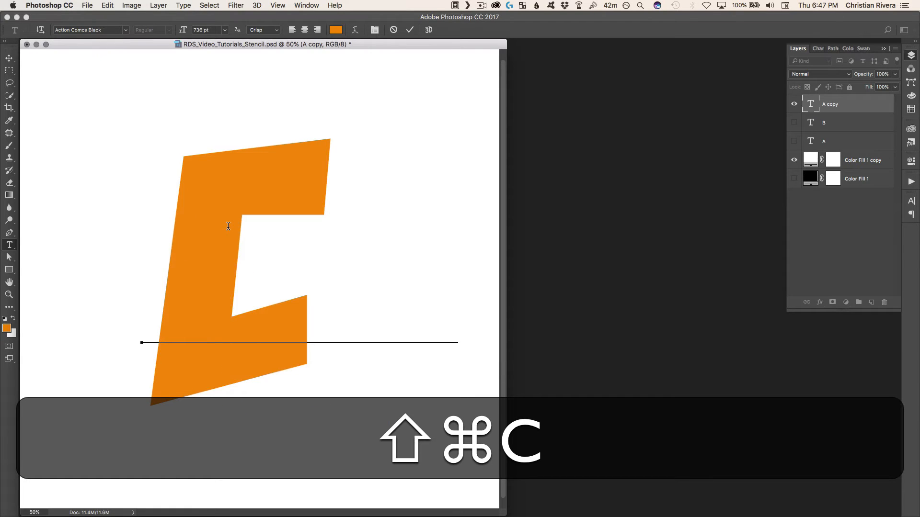
key(super+Return)
key(v)
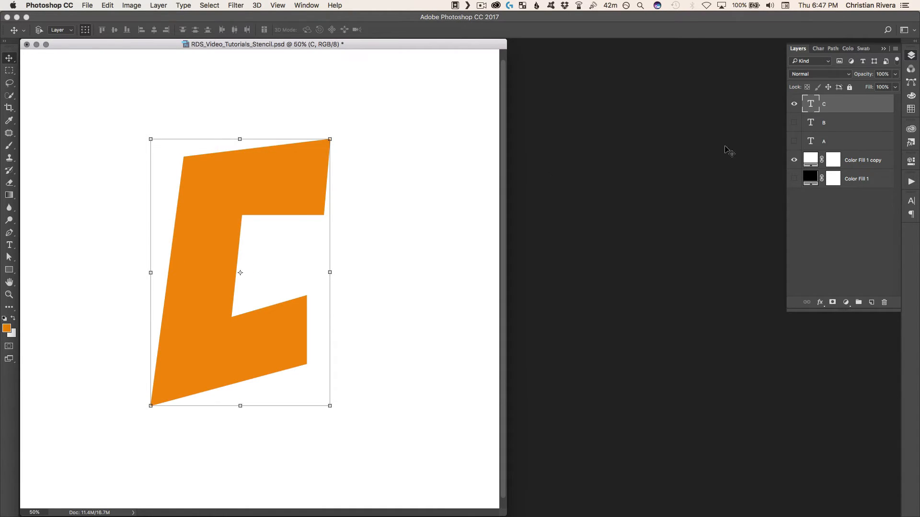
Briefly show the hidden A and B letters with the C layer to check how they overlap
click(841, 129)
click(851, 109)
click(794, 123)
click(794, 140)
click(794, 141)
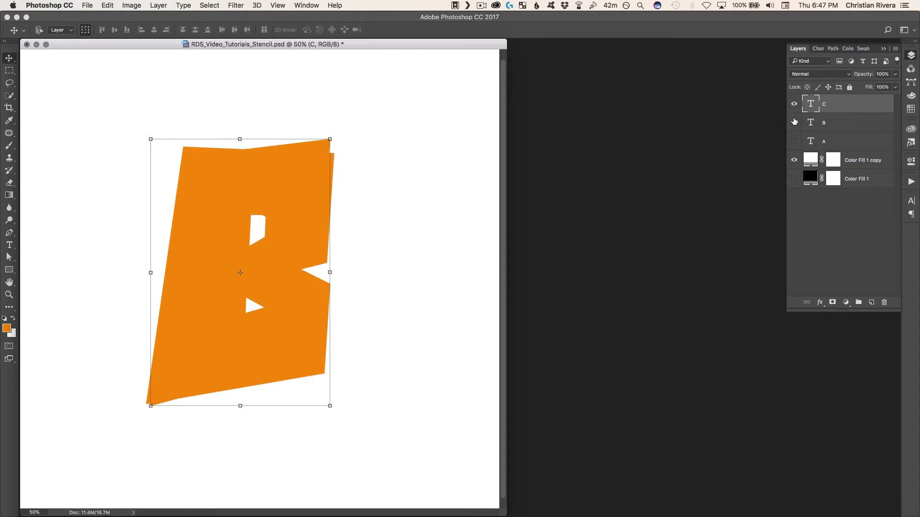
click(794, 123)
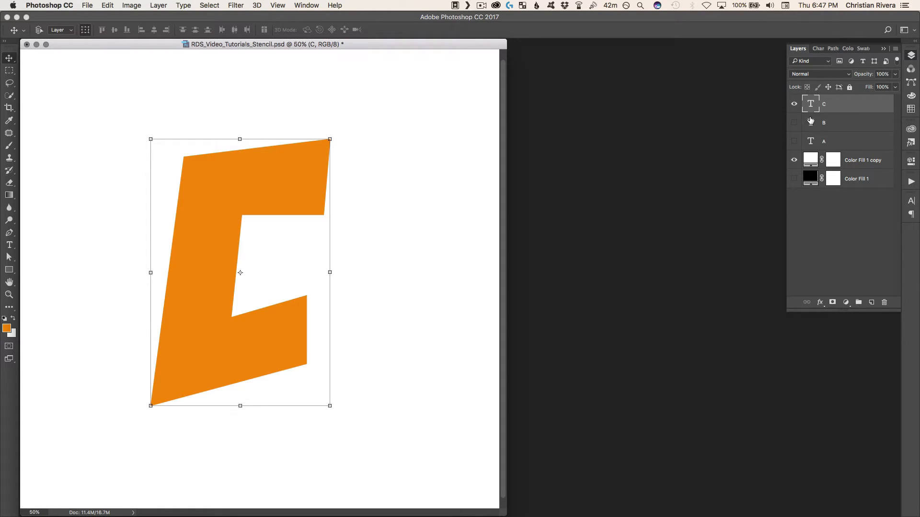
shift+click(860, 135)
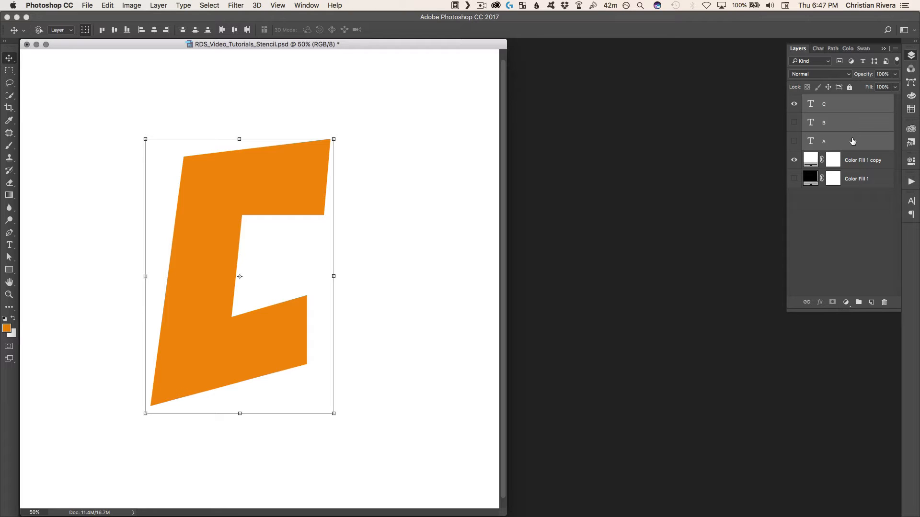
key(super+g)
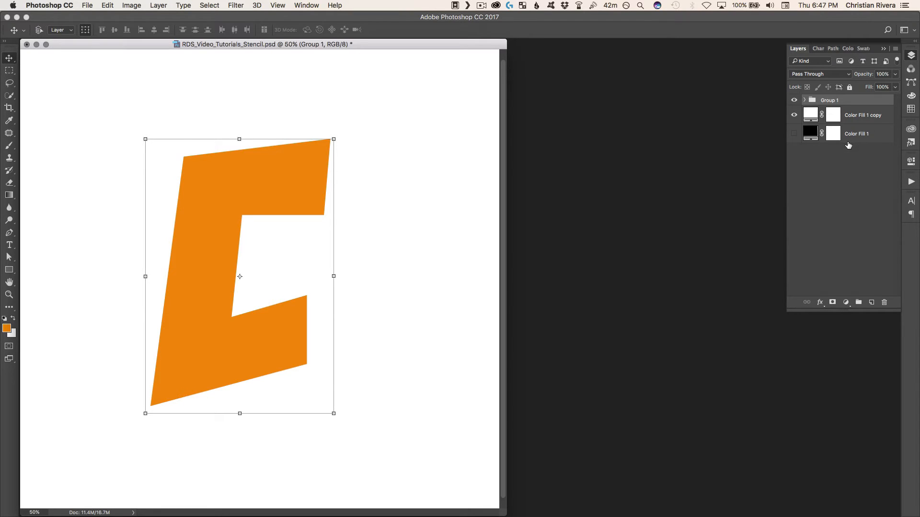
key(super+z)
right_click(837, 117)
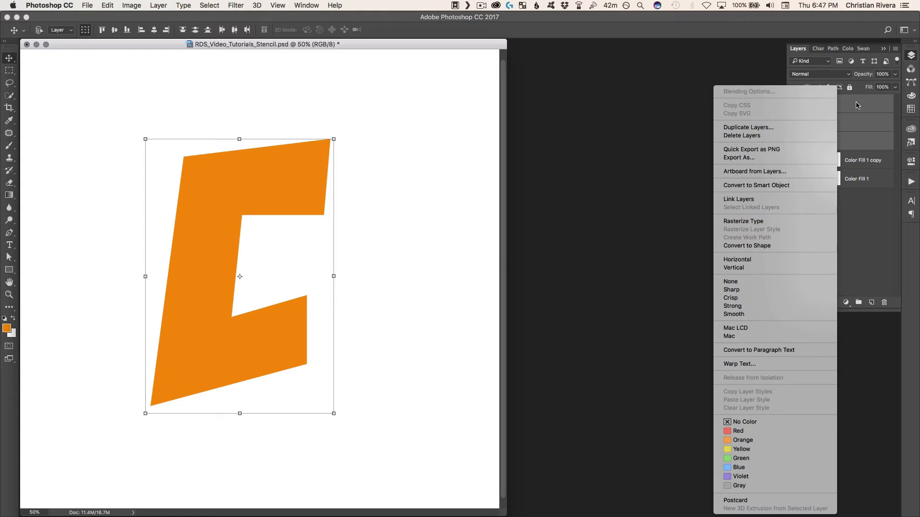
click(857, 106)
click(212, 5)
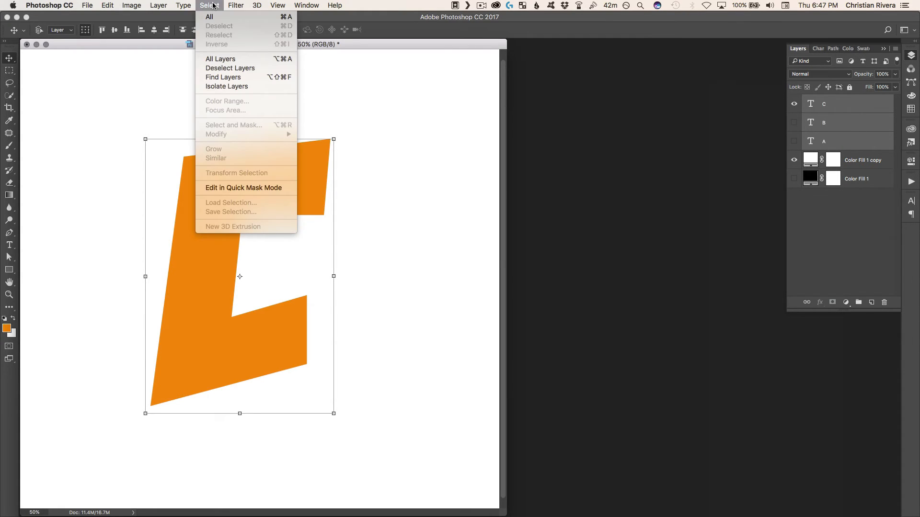
click(212, 5)
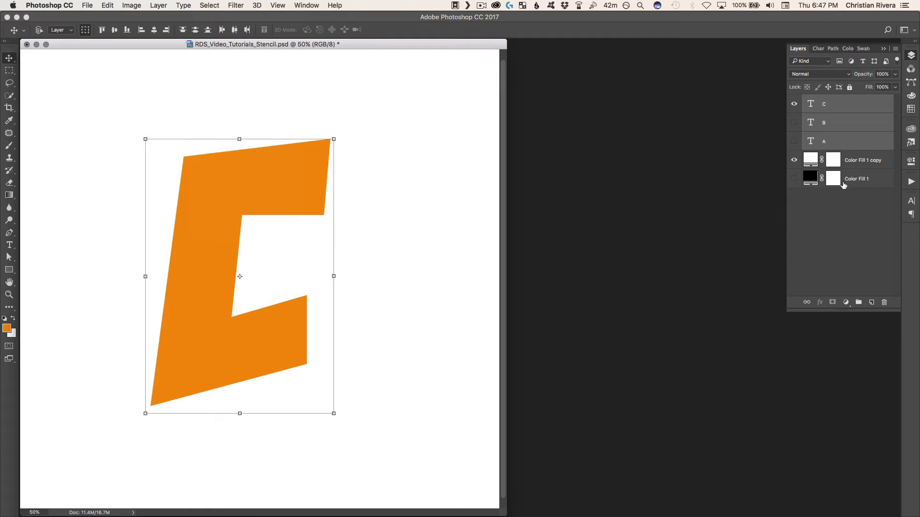
click(844, 200)
Group the A, B and C text layers and name the group Letters
click(847, 146)
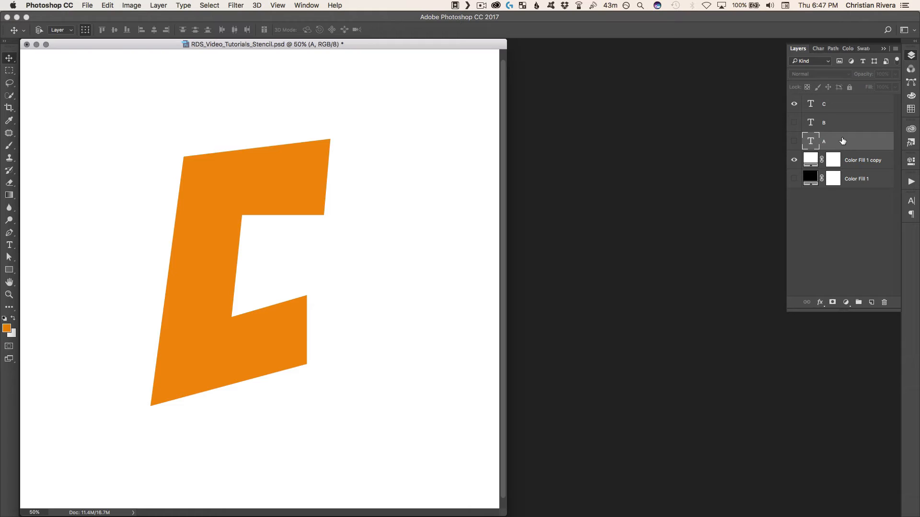
key(alt+shift+period)
key(super+g)
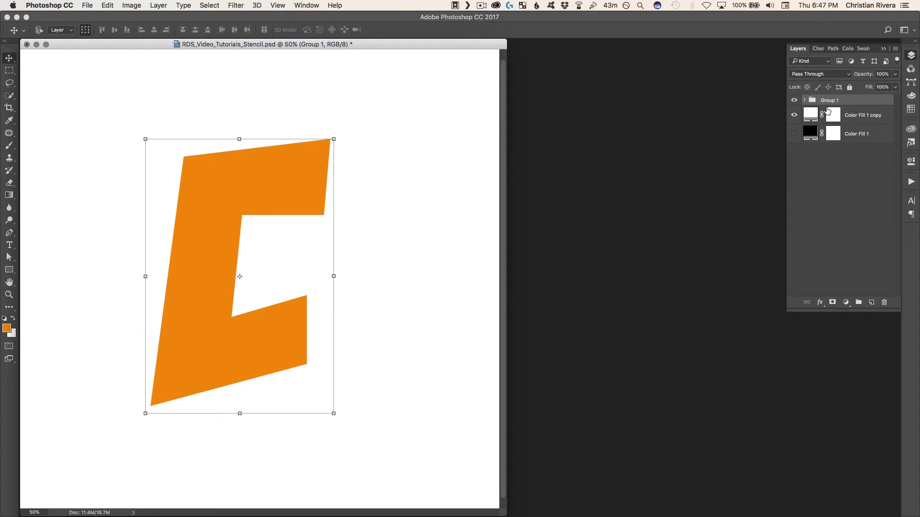
double_click(830, 102)
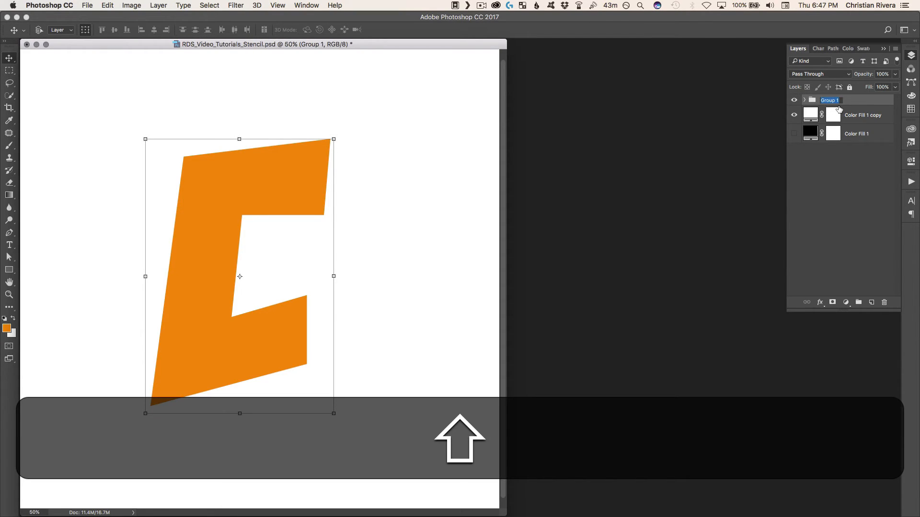
text(Letters)
key(Return)
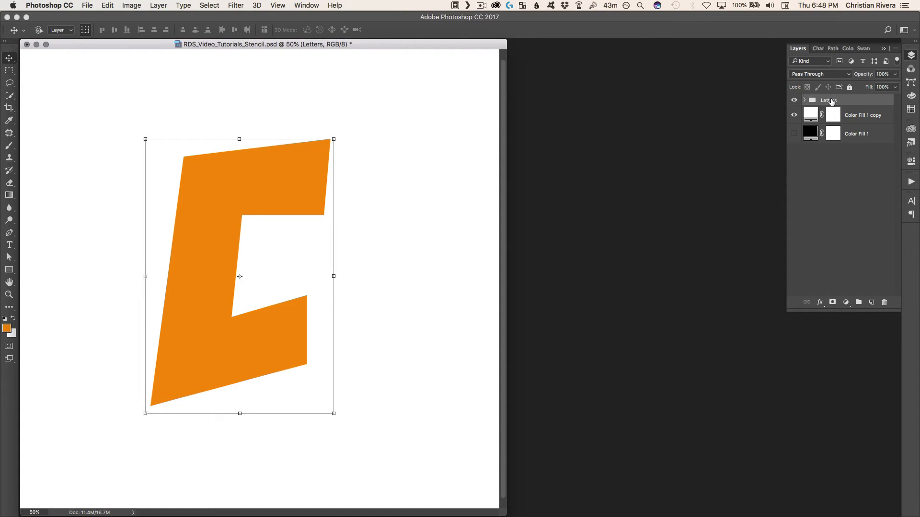
Set the fill of the Letters group to 0%, keeping its opacity at 100%
click(894, 88)
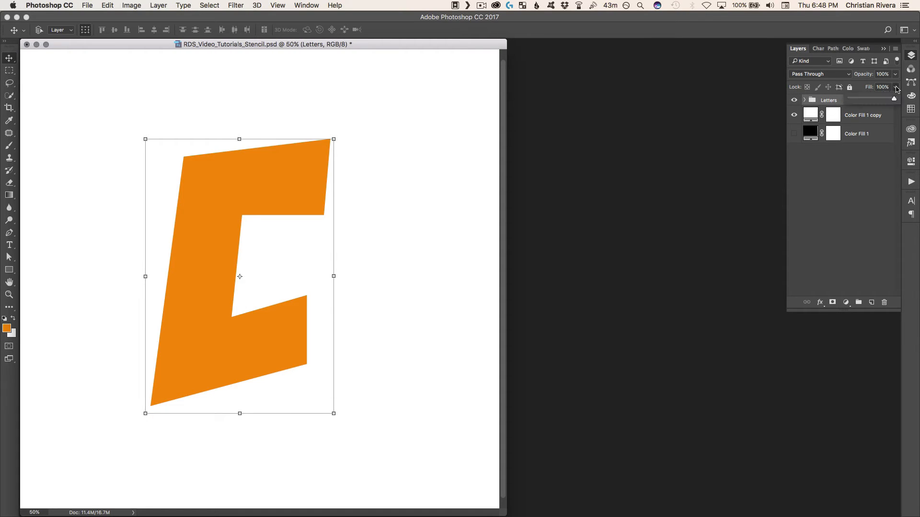
drag(890, 100, 849, 100)
click(866, 195)
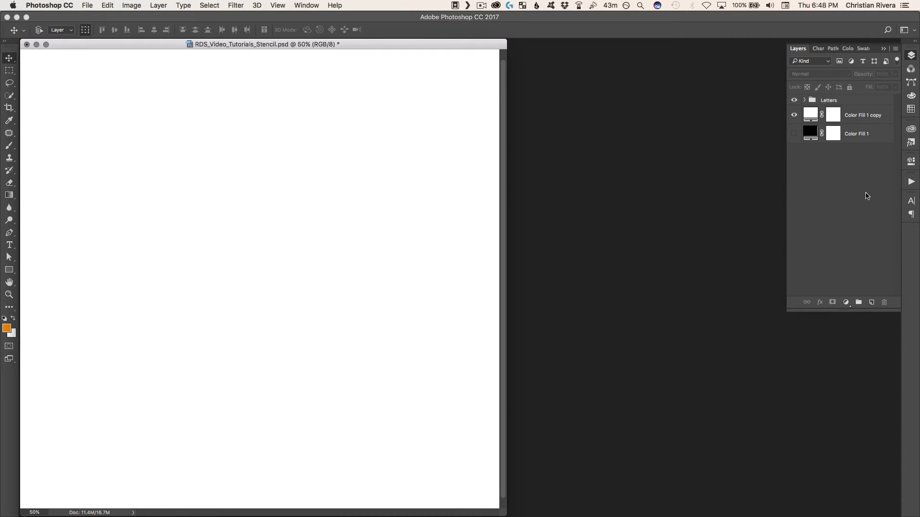
Add a gray Stroke effect to the Letters group: 5 px, centered, Normal blending and 19% opacity
double_click(858, 100)
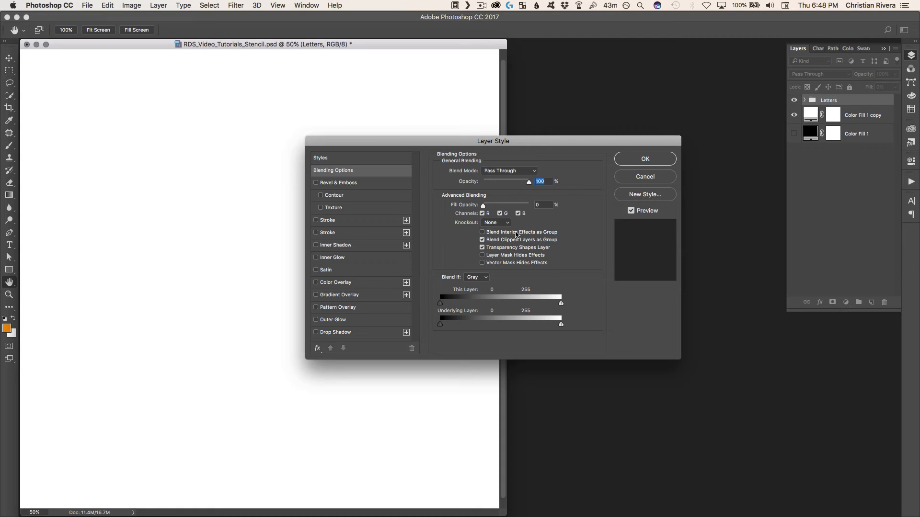
click(328, 221)
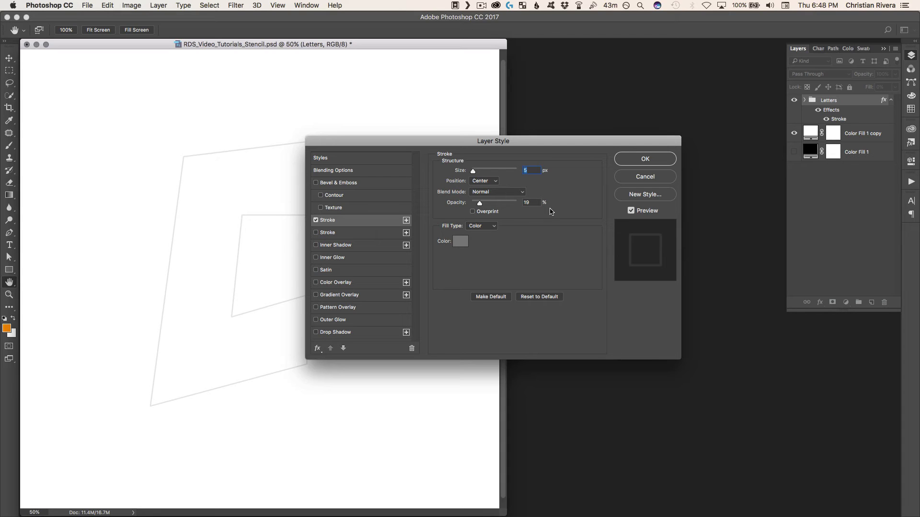
click(636, 159)
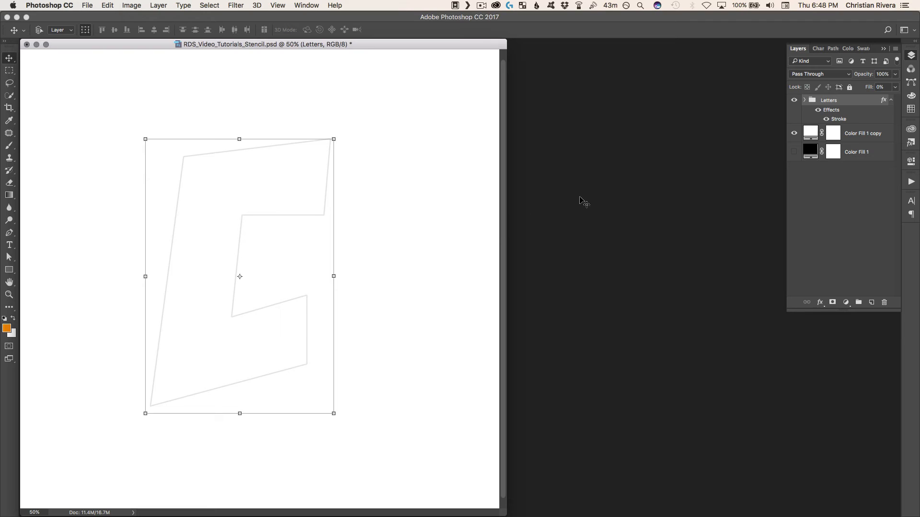
Expand the Letters group and preview the stroked outlines of A, B and C one at a time
click(804, 100)
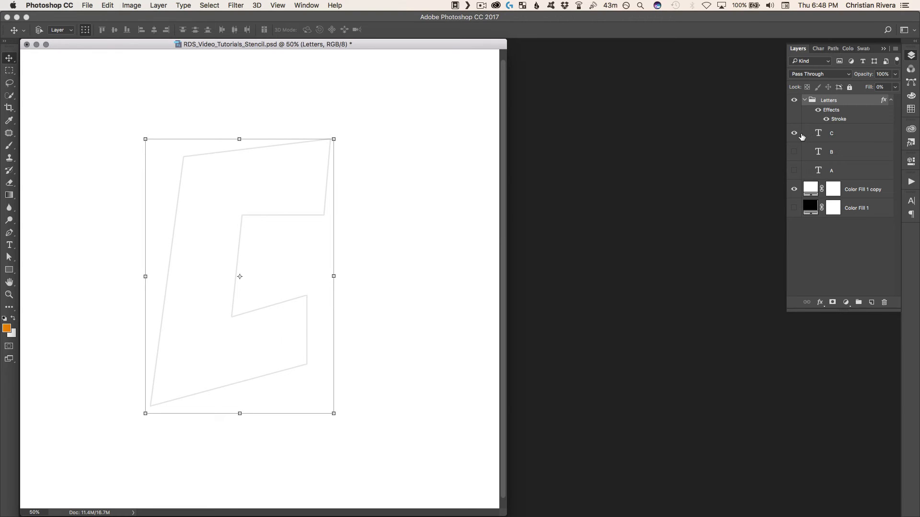
click(801, 136)
click(793, 133)
click(793, 170)
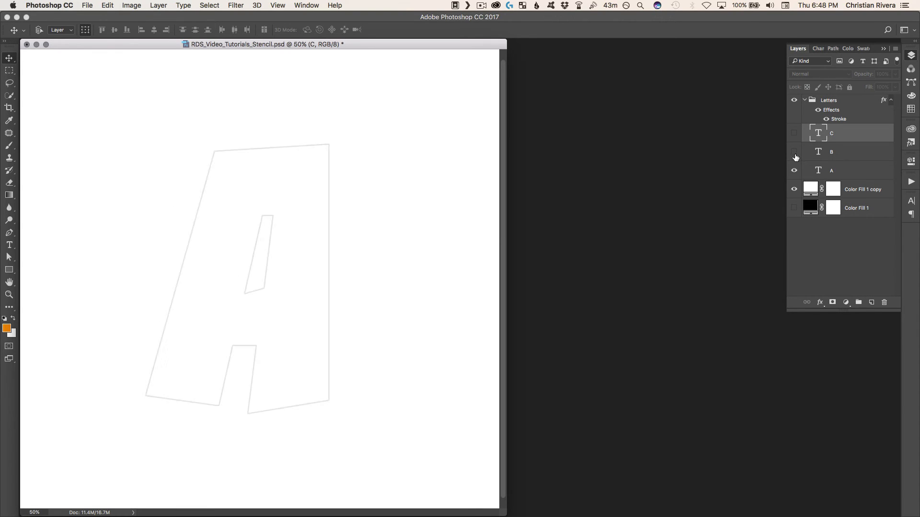
click(794, 171)
click(793, 152)
click(794, 152)
click(793, 133)
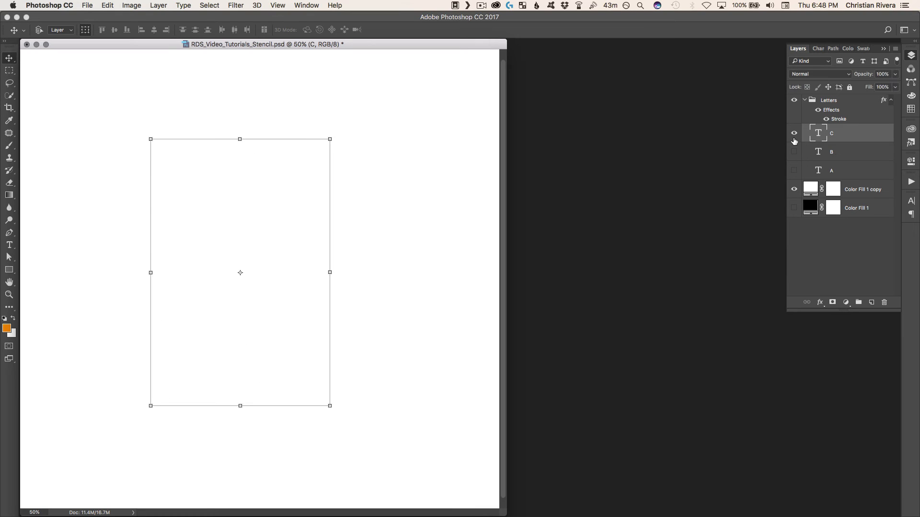
click(794, 134)
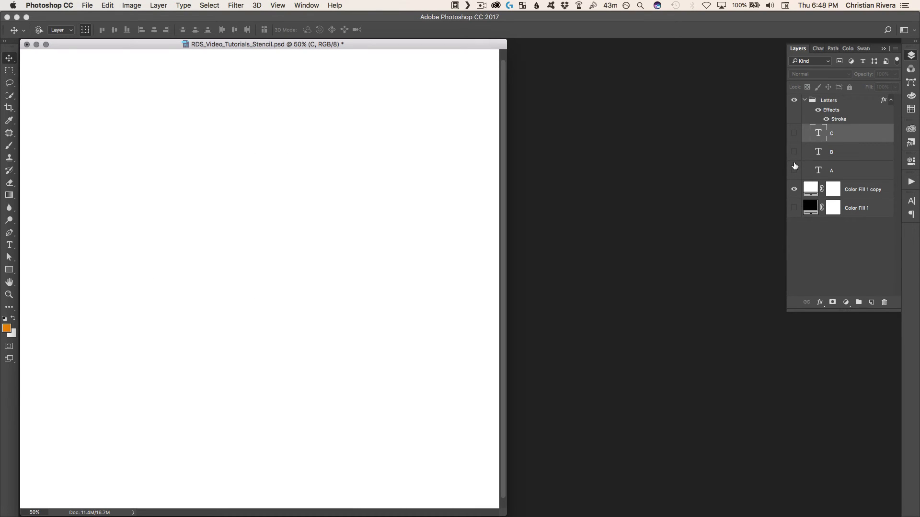
Select the A layer in the Letters group and toggle its visibility to inspect its outline
click(793, 171)
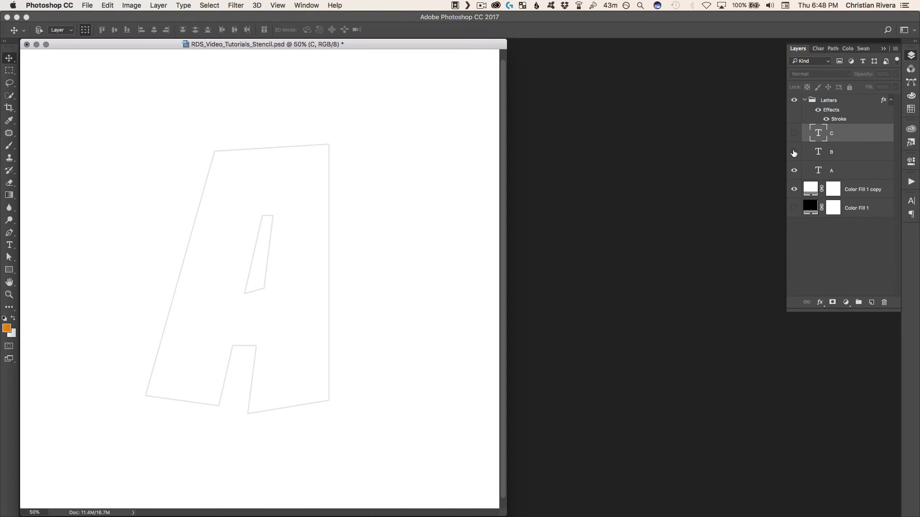
click(793, 171)
click(791, 169)
click(788, 167)
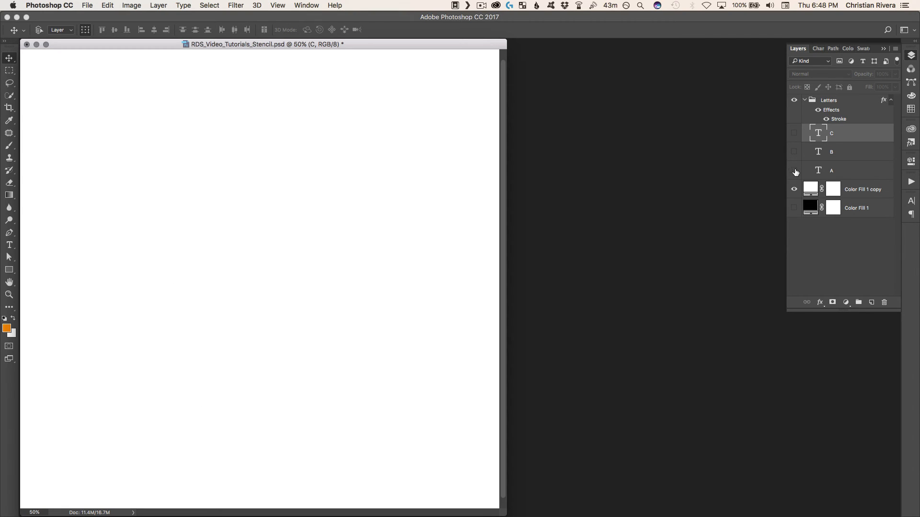
click(809, 171)
click(795, 171)
click(797, 171)
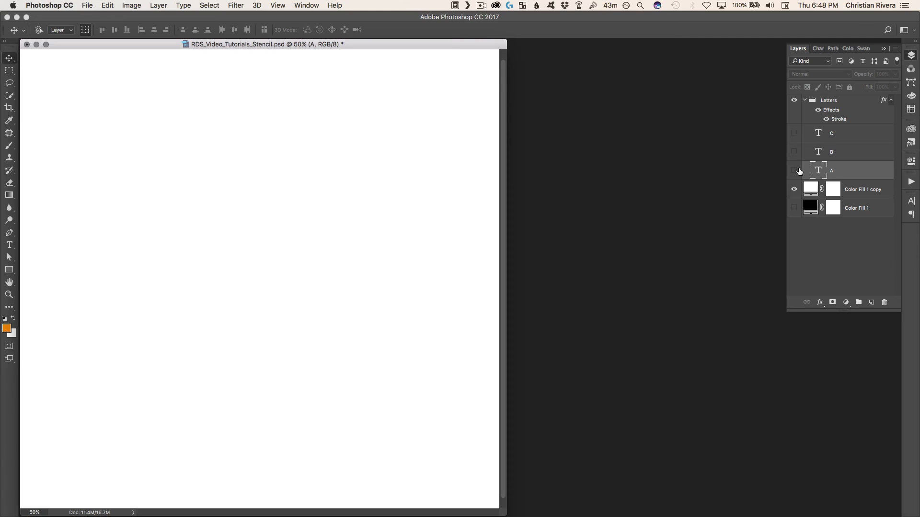
click(795, 170)
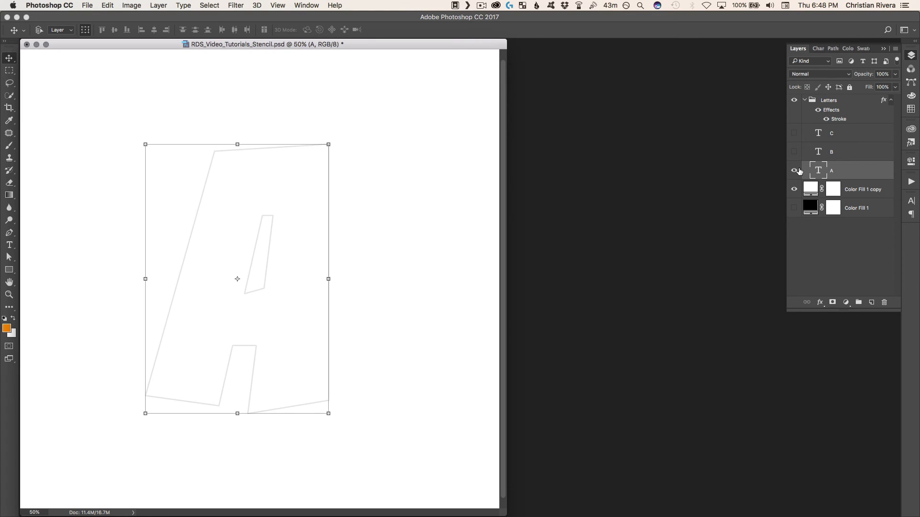
click(795, 170)
Alternate the visibility of the outlined letters in the Letters group, leaving only the C layer shown
click(793, 152)
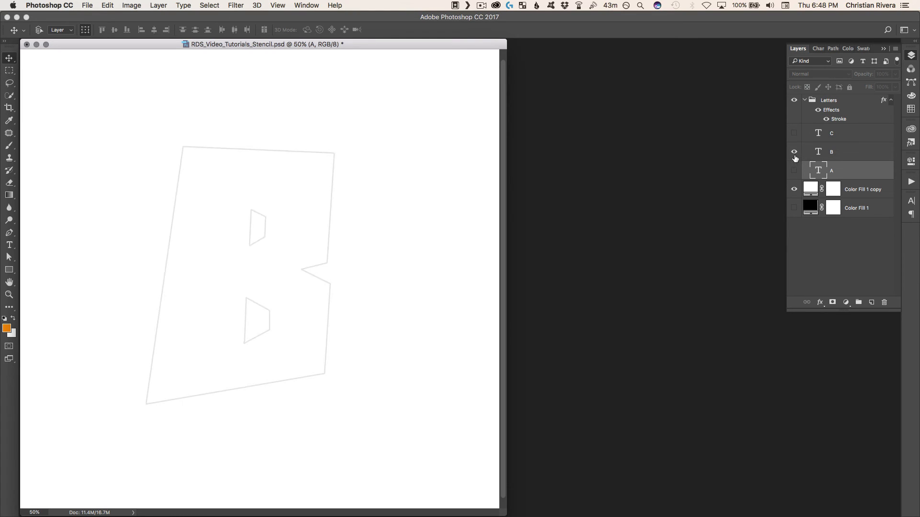
click(795, 152)
click(794, 133)
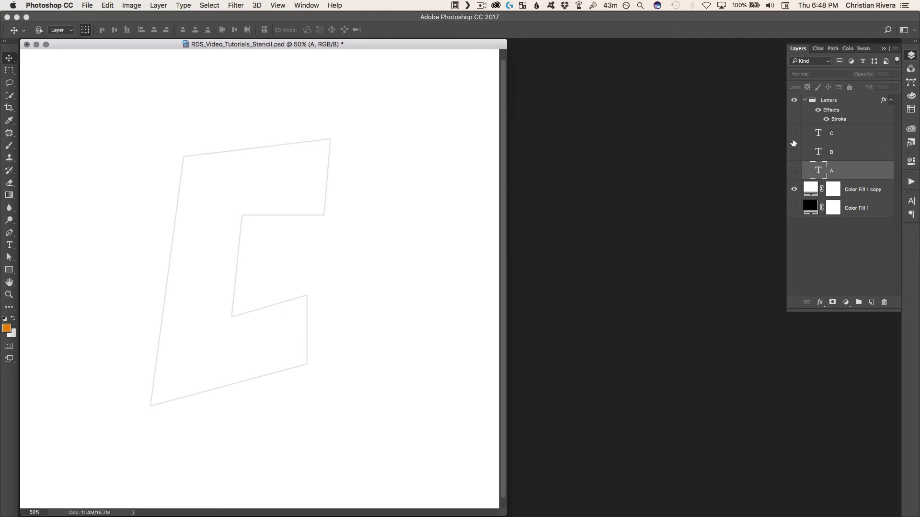
click(793, 140)
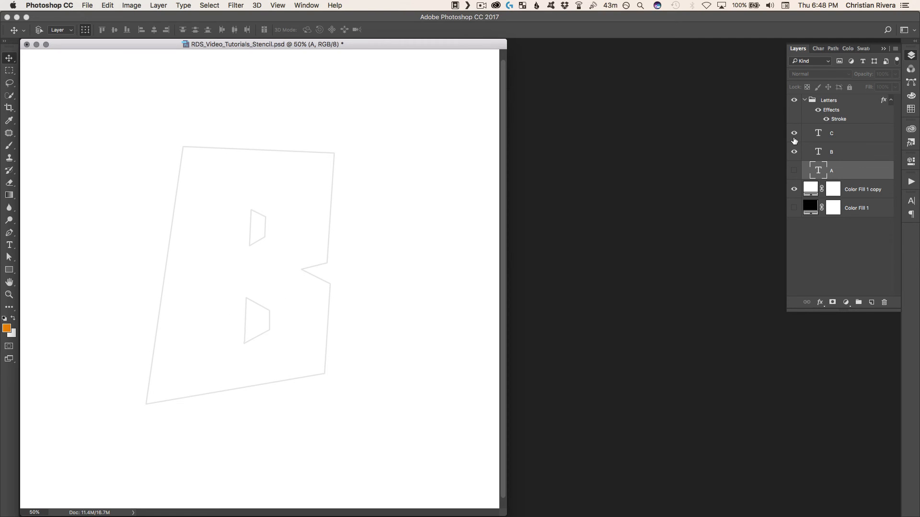
click(793, 171)
click(793, 171)
click(793, 152)
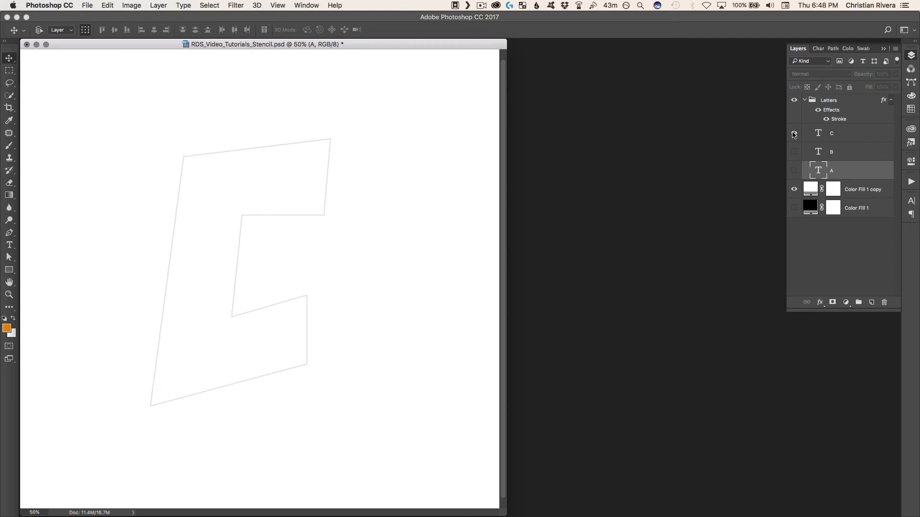
click(794, 135)
click(794, 135)
click(795, 136)
click(794, 171)
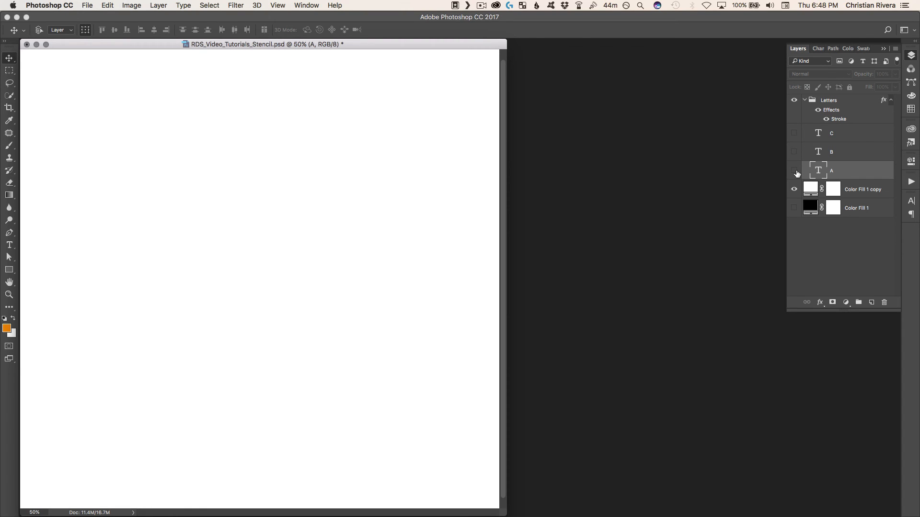
click(795, 171)
click(794, 136)
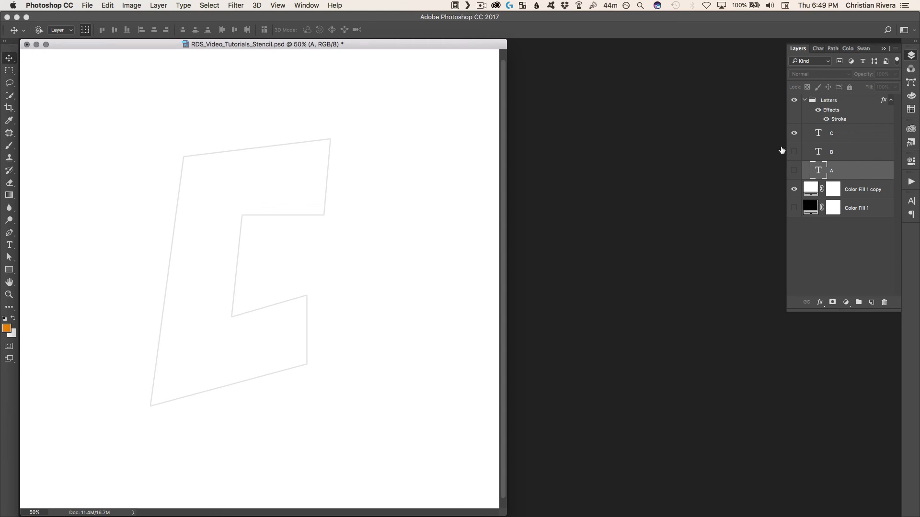